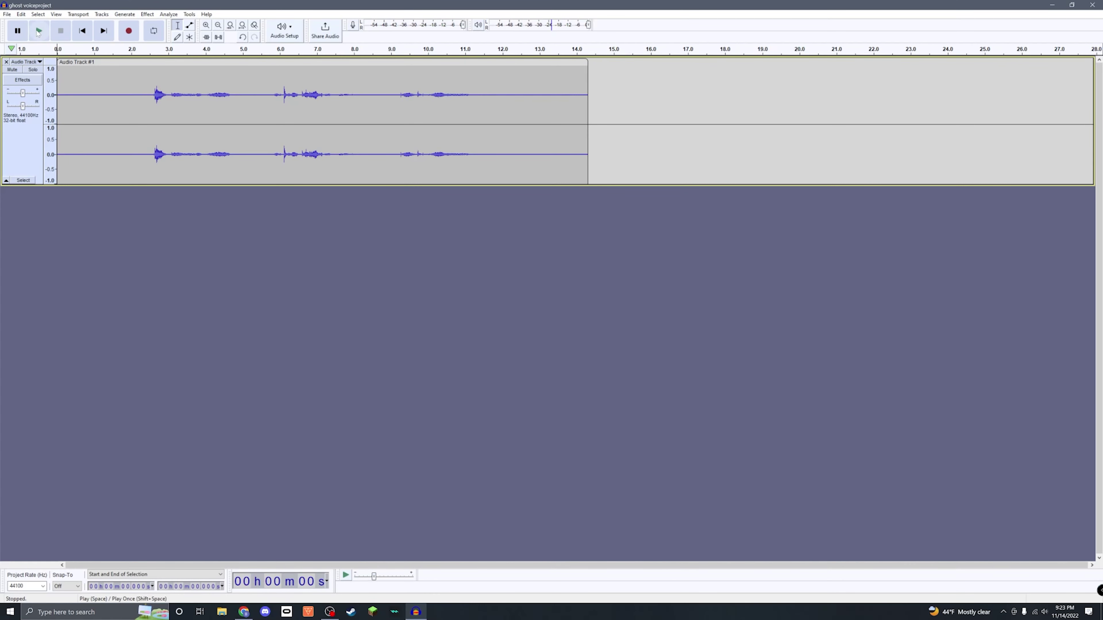
- Play the recording to hear it, then stop playback
left_click(38, 32)
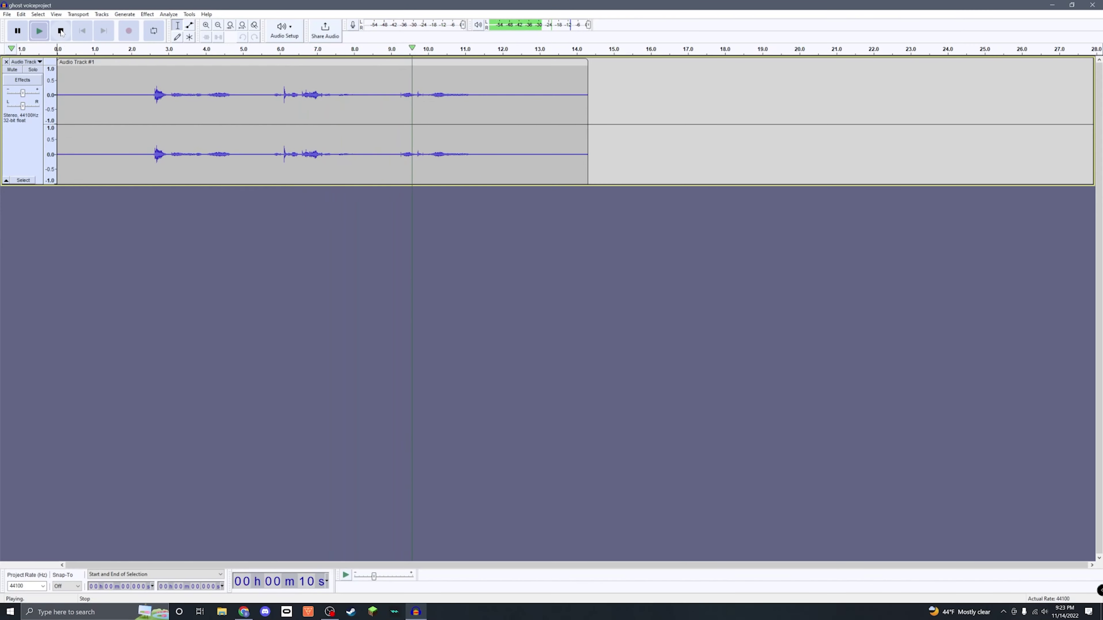
left_click(60, 31)
left_click(120, 174)
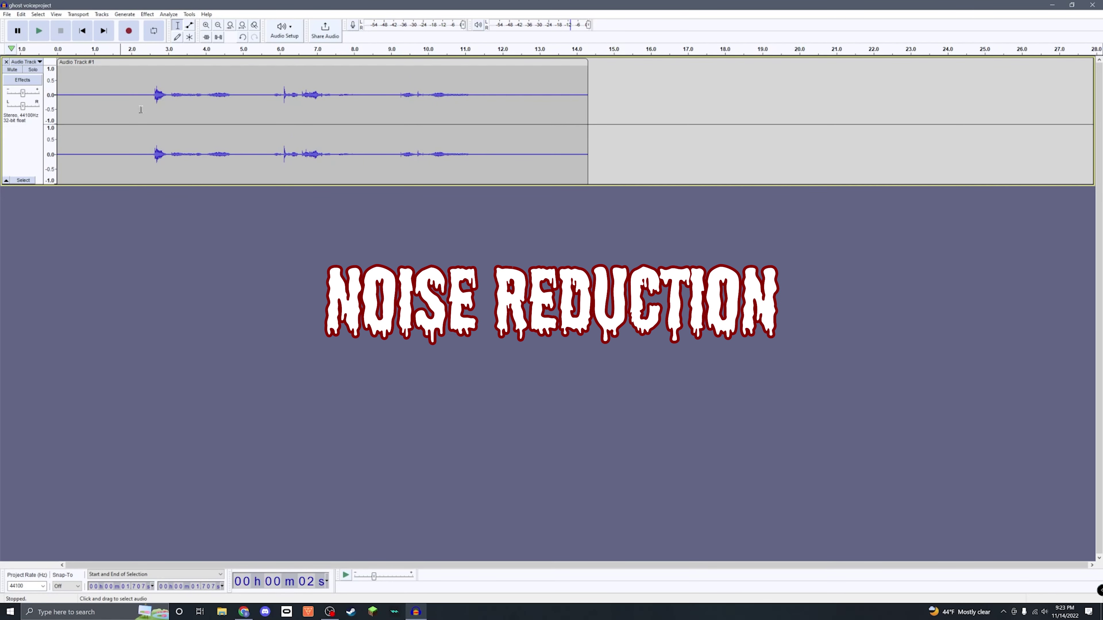
- Capture a Noise Reduction noise profile from the silent first 2.3 seconds
left_click_drag(144, 96, 68, 124)
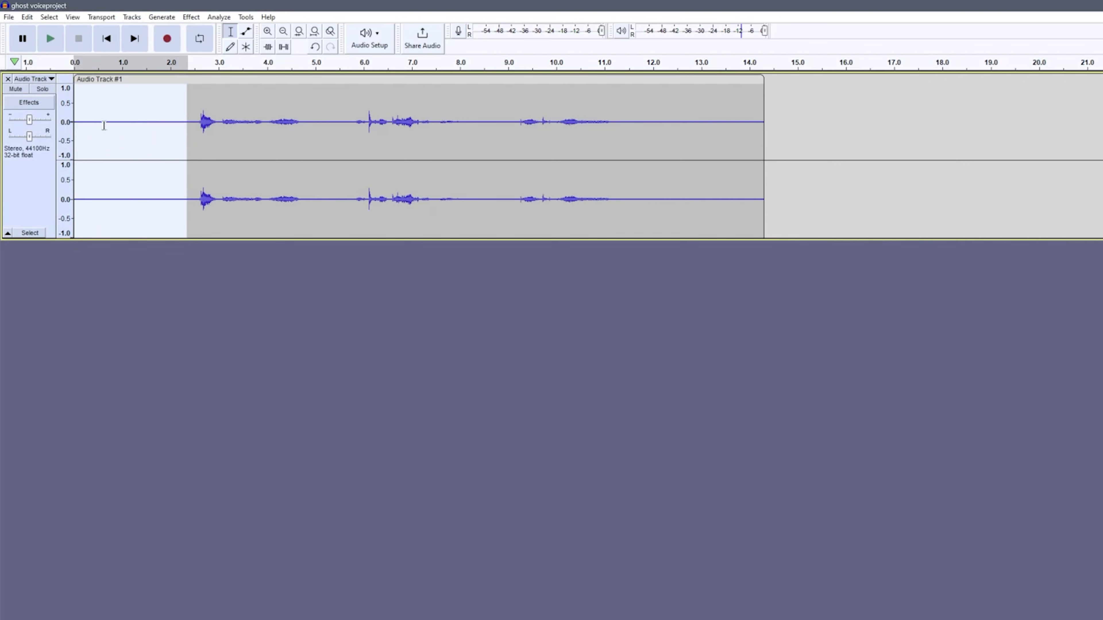
left_click(191, 17)
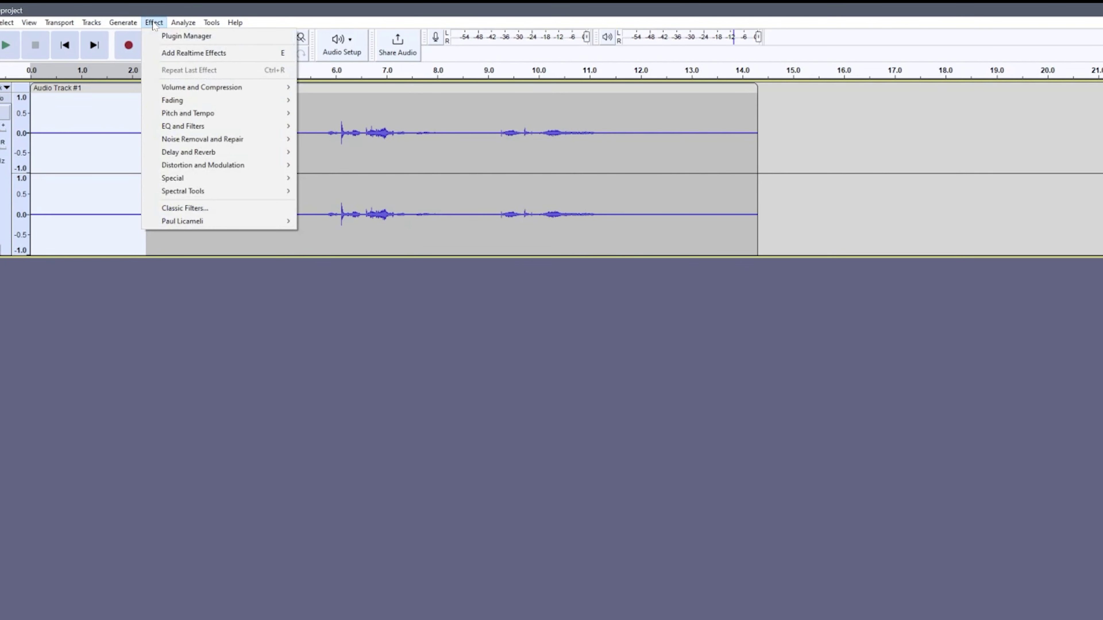
mouse_move(224, 145)
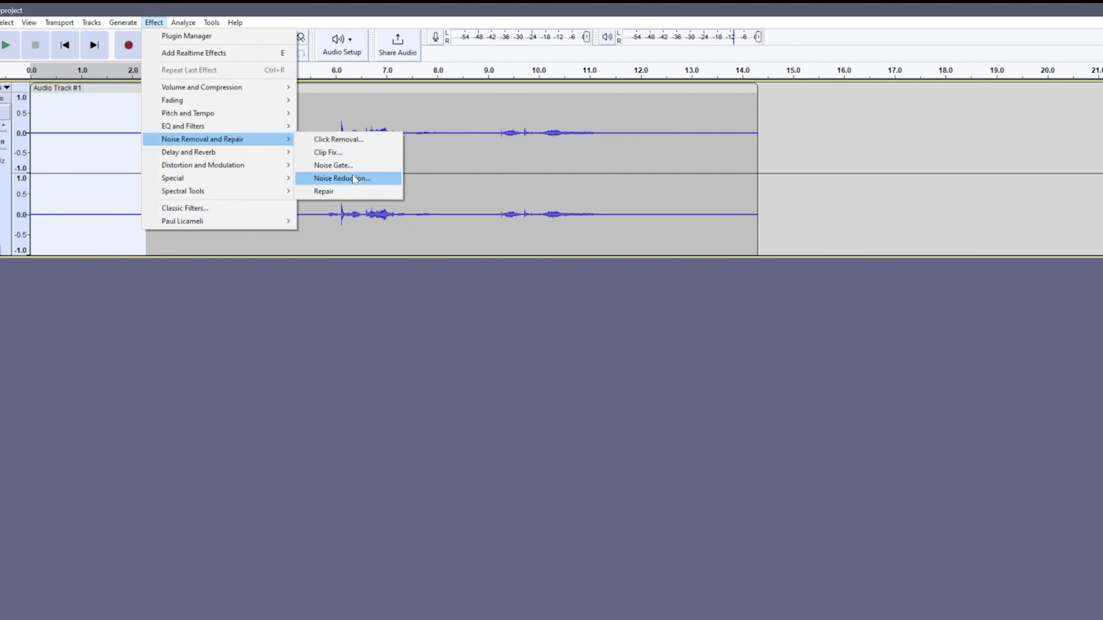
left_click(342, 178)
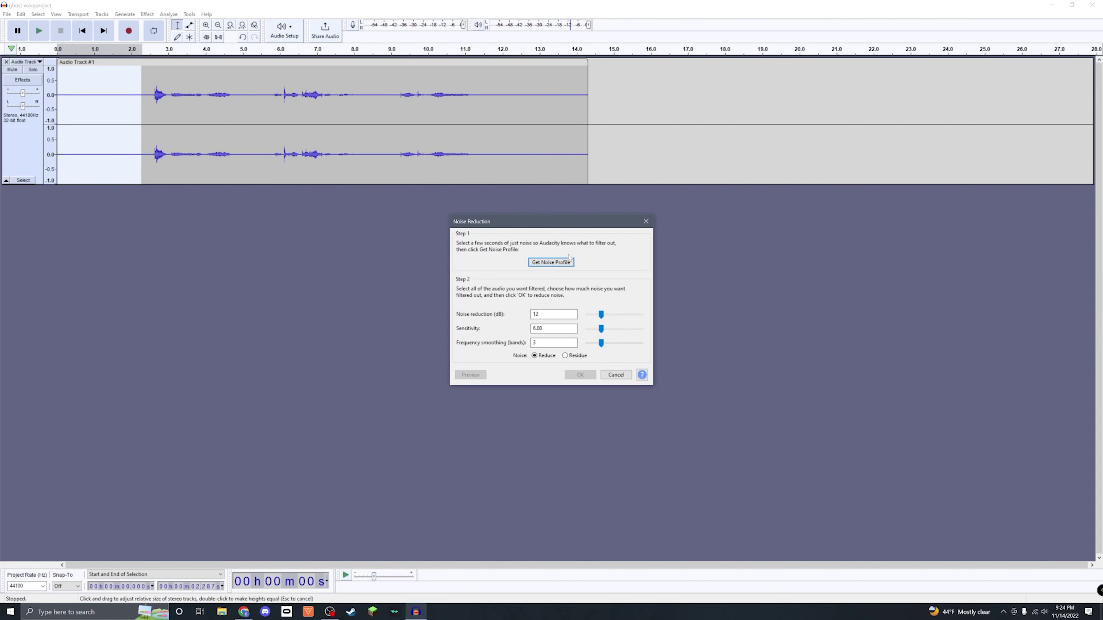
left_click(552, 263)
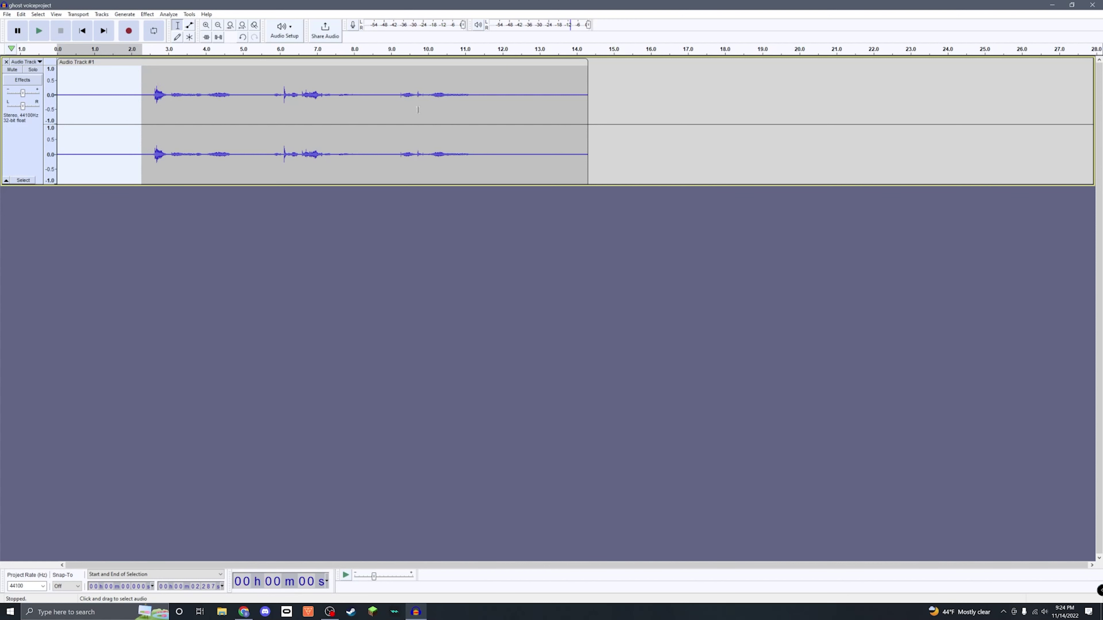
- Apply Noise Reduction (12 dB, sensitivity 6.00, 3 bands smoothing) to the whole 14-second track
left_click_drag(225, 91, 215, 106)
key("ctrl+a")
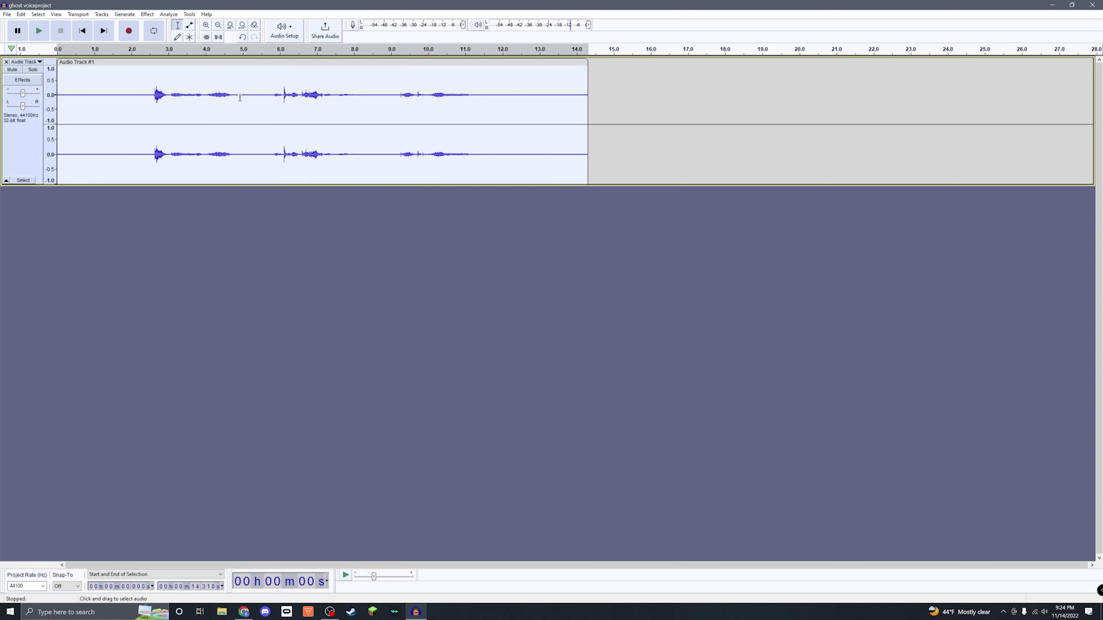
left_click(147, 14)
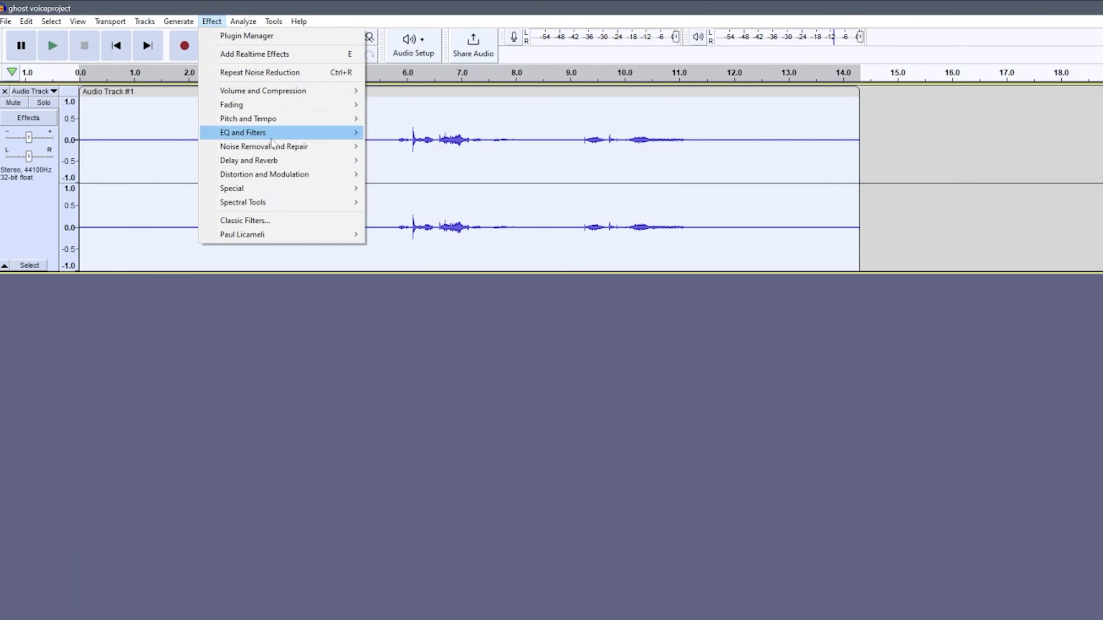
mouse_move(286, 152)
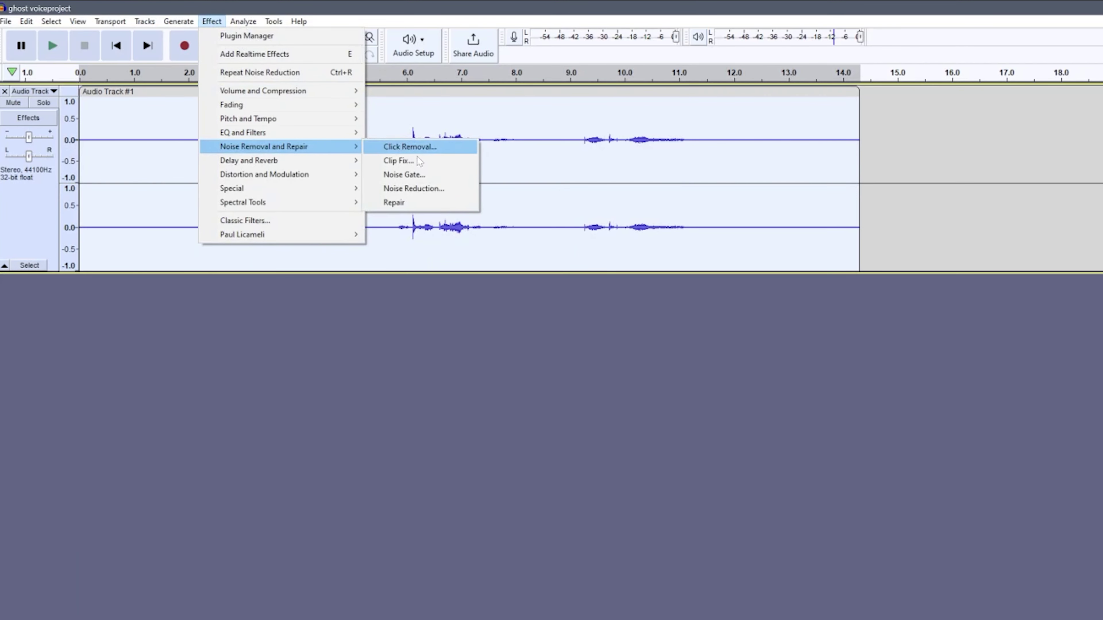
left_click(441, 188)
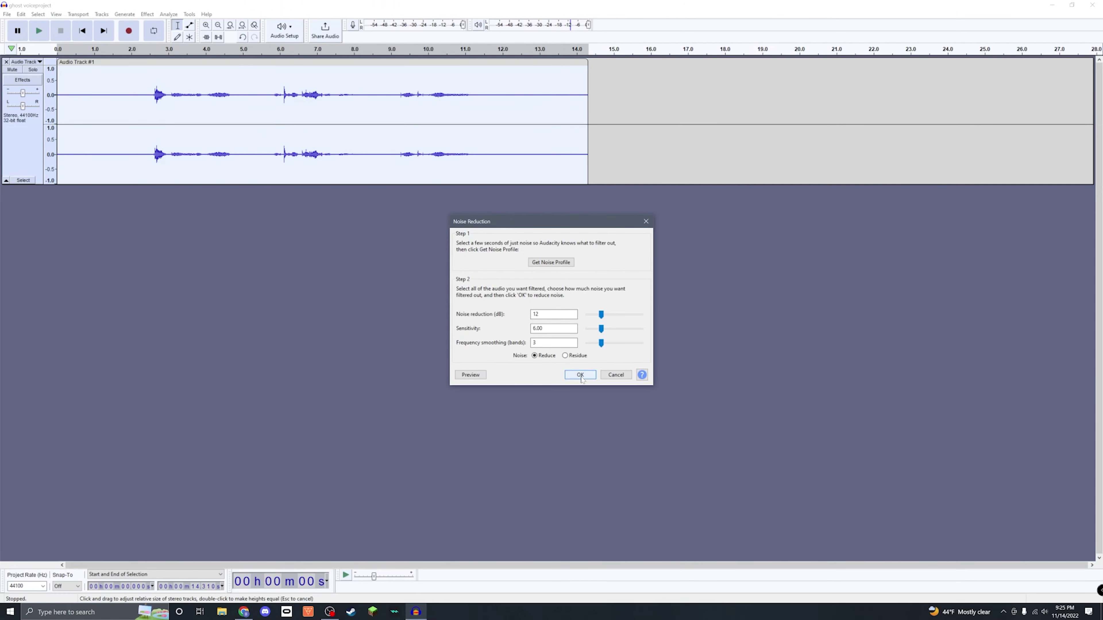
left_click(580, 375)
- Play the cleaned audio from about 1.8 s, stop, and reselect the whole clip
left_click(125, 109)
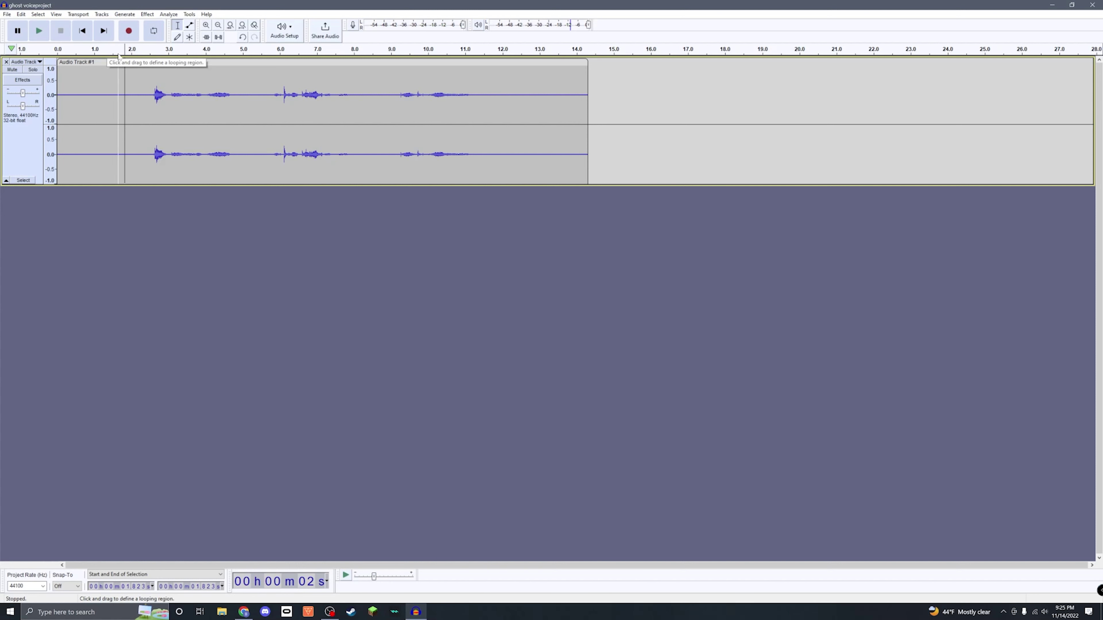
key("space")
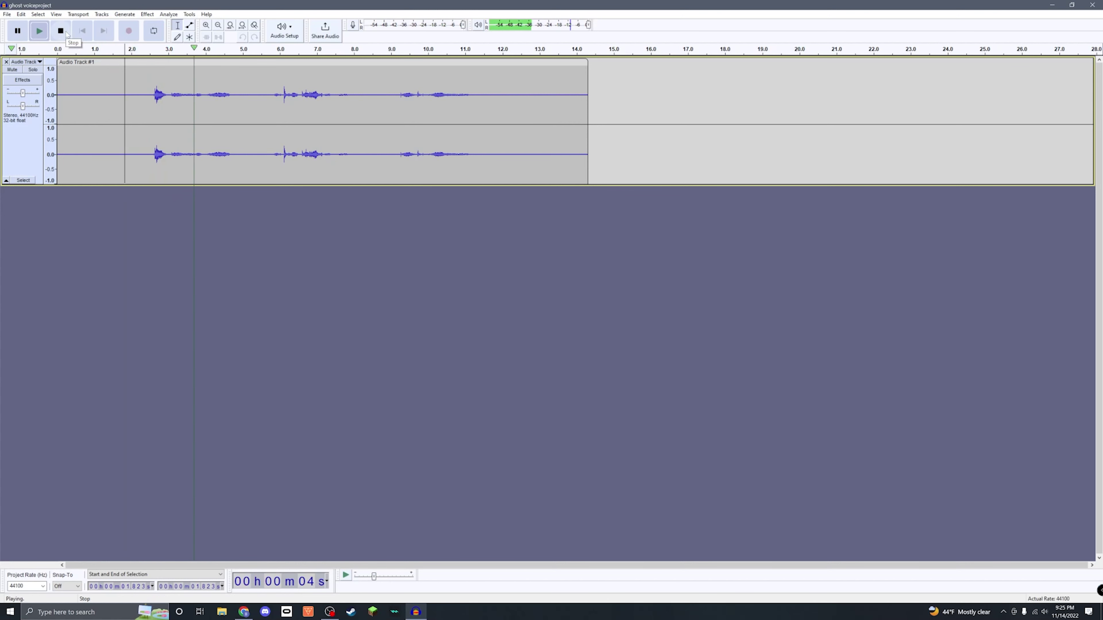
left_click(61, 30)
double_click(206, 93)
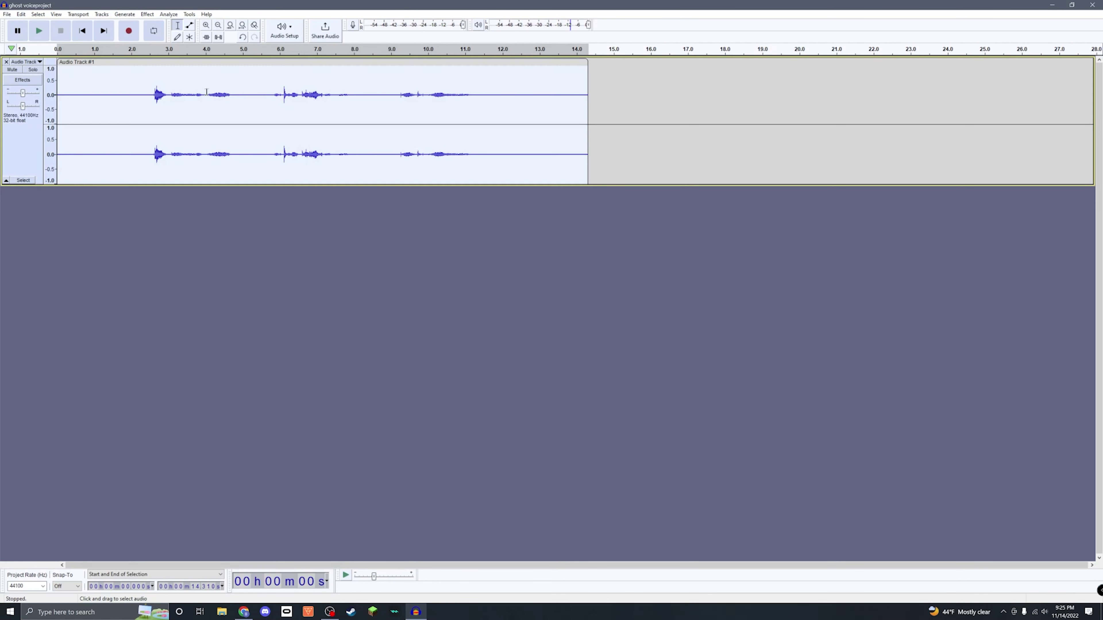
- Duplicate the cleaned voice track with Ctrl+D and reverse the lower copy
key("ctrl+d")
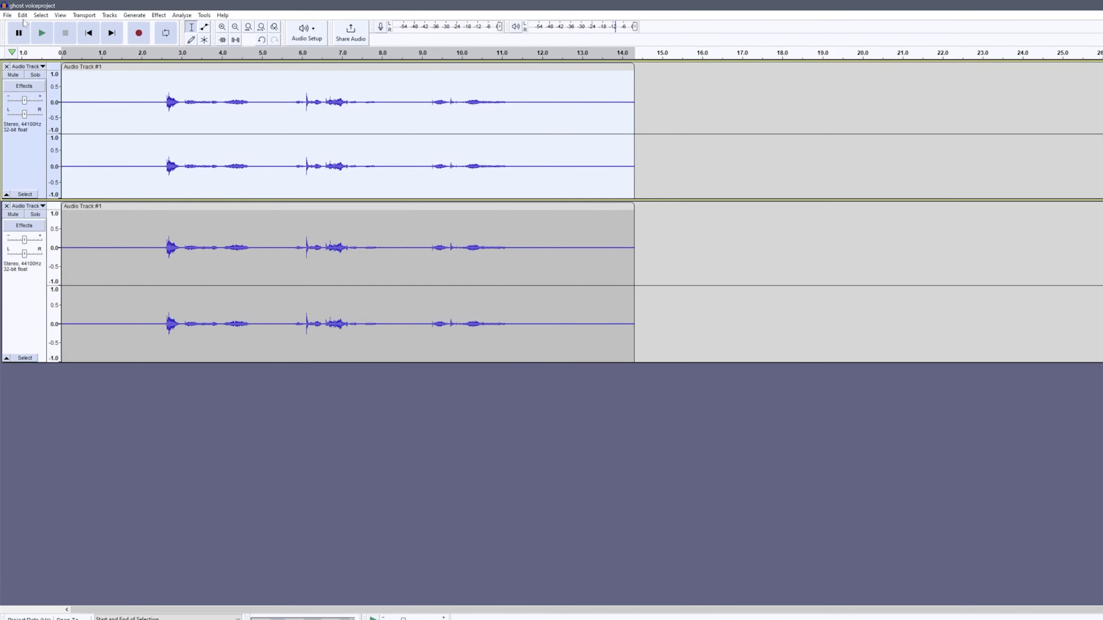
left_click(21, 14)
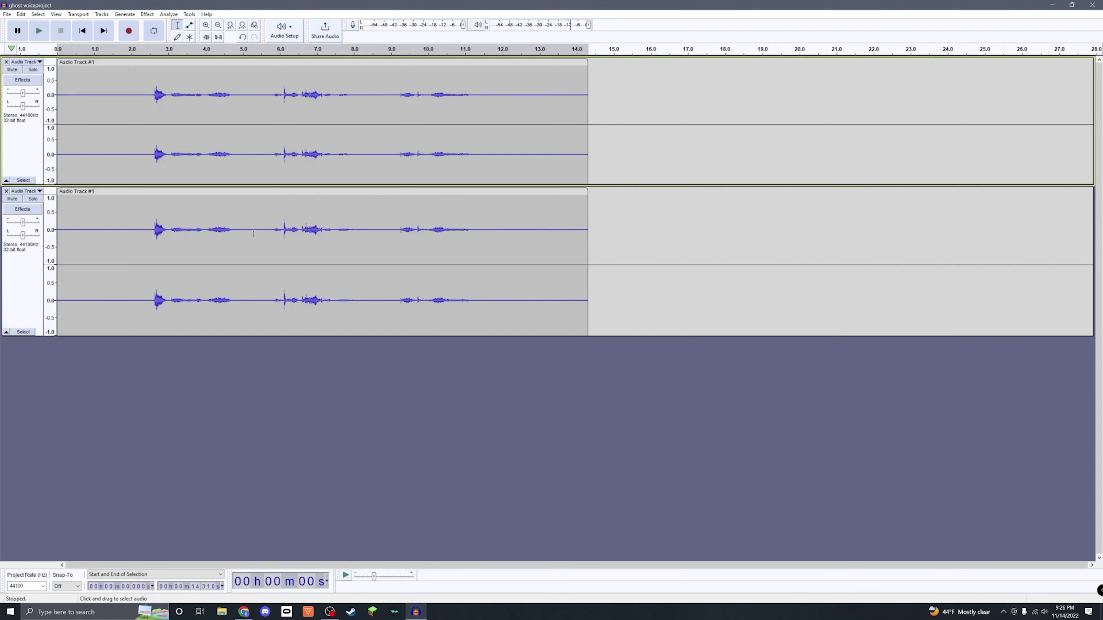
double_click(249, 218)
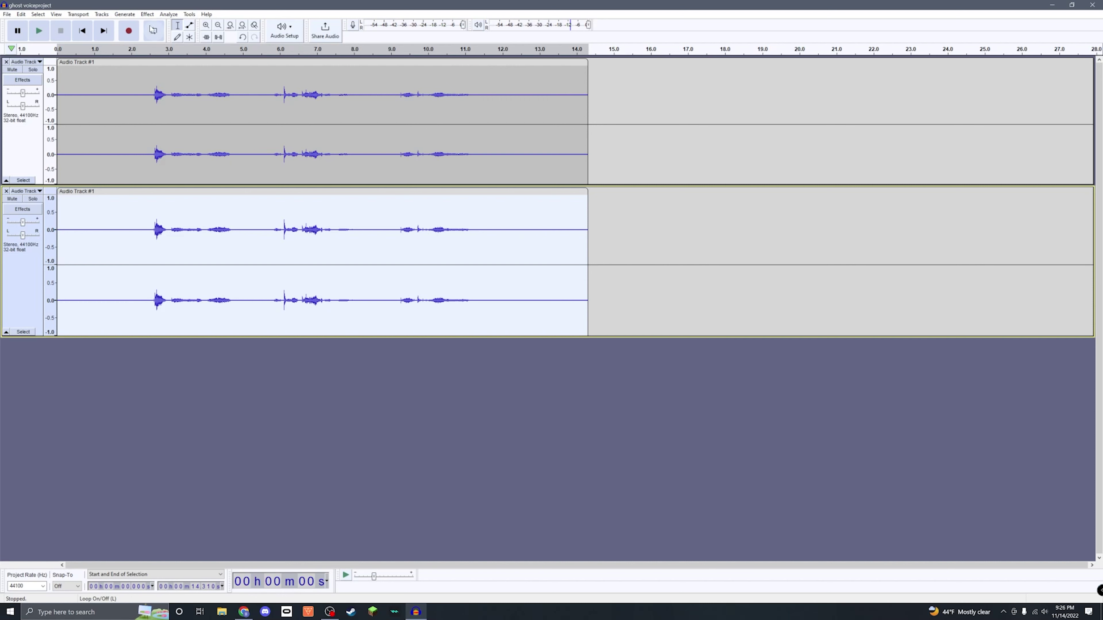
left_click(147, 15)
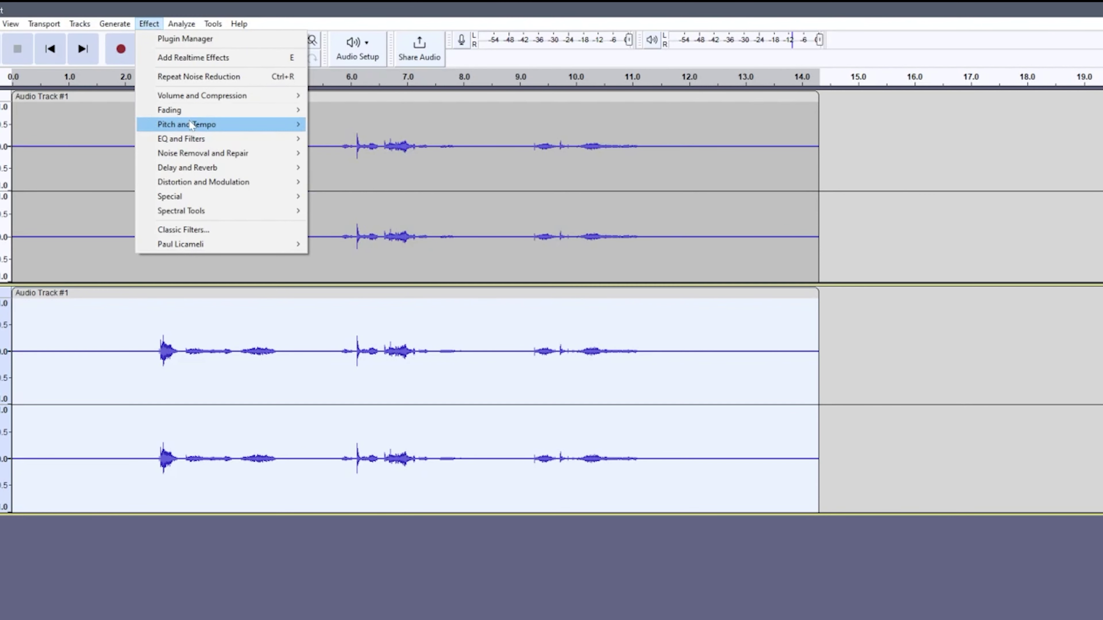
mouse_move(175, 81)
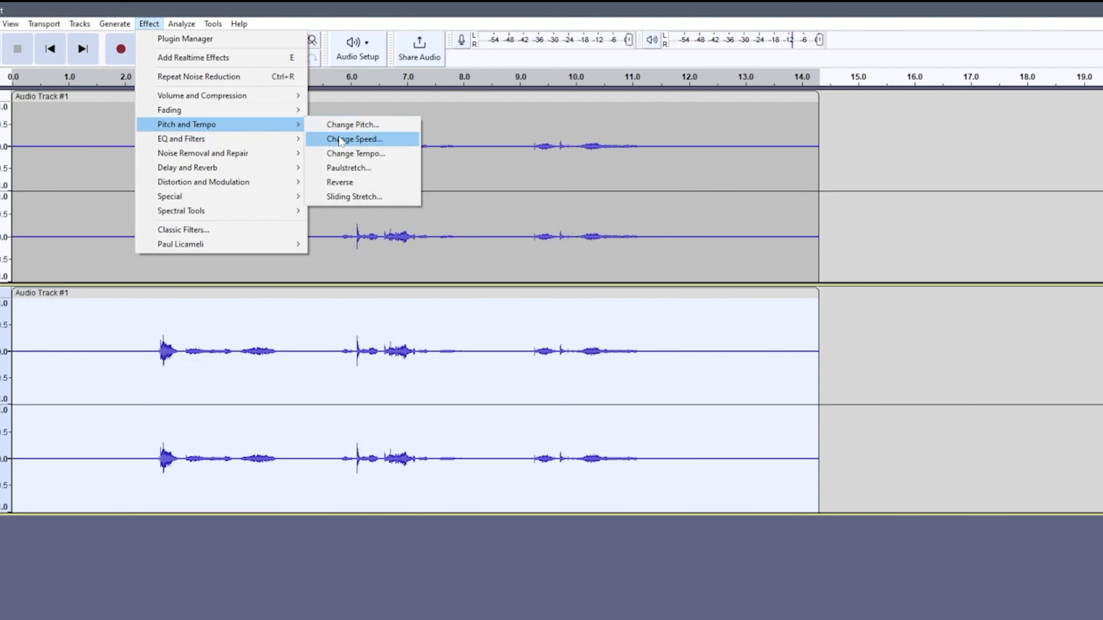
left_click(356, 182)
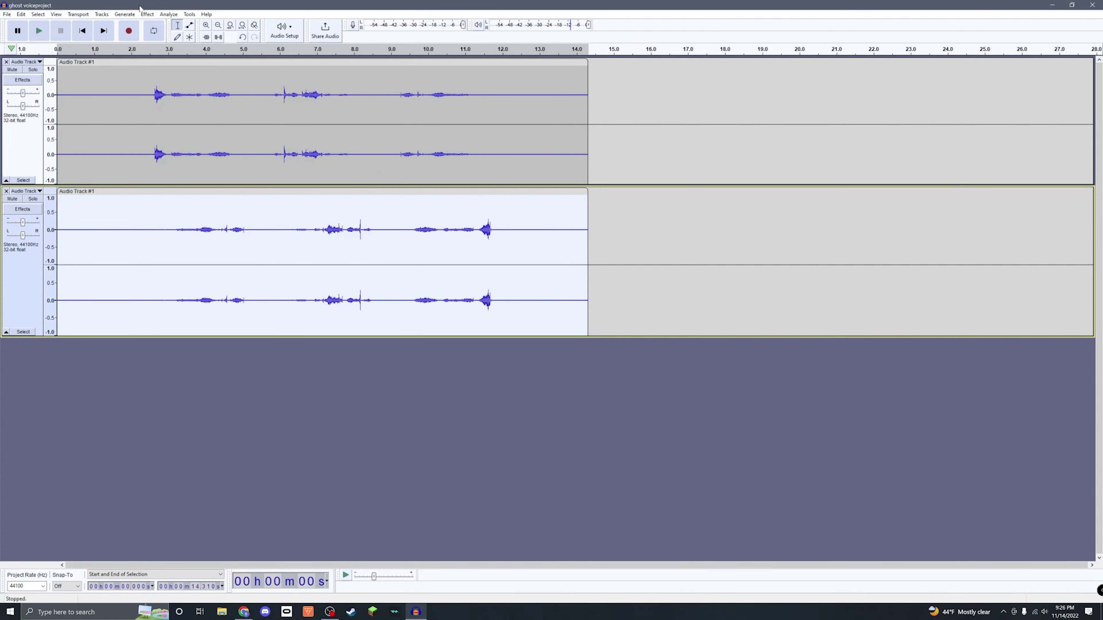
- Apply the Church Hall reverb preset (room size 90%, reverberance 60%) to the reversed lower track
left_click(147, 14)
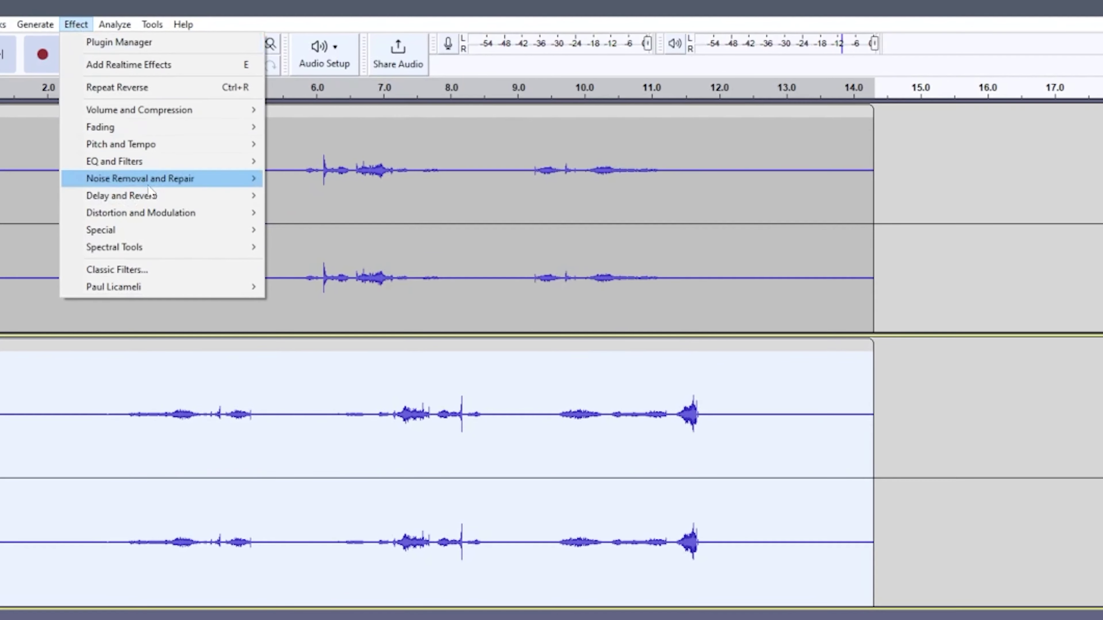
mouse_move(151, 193)
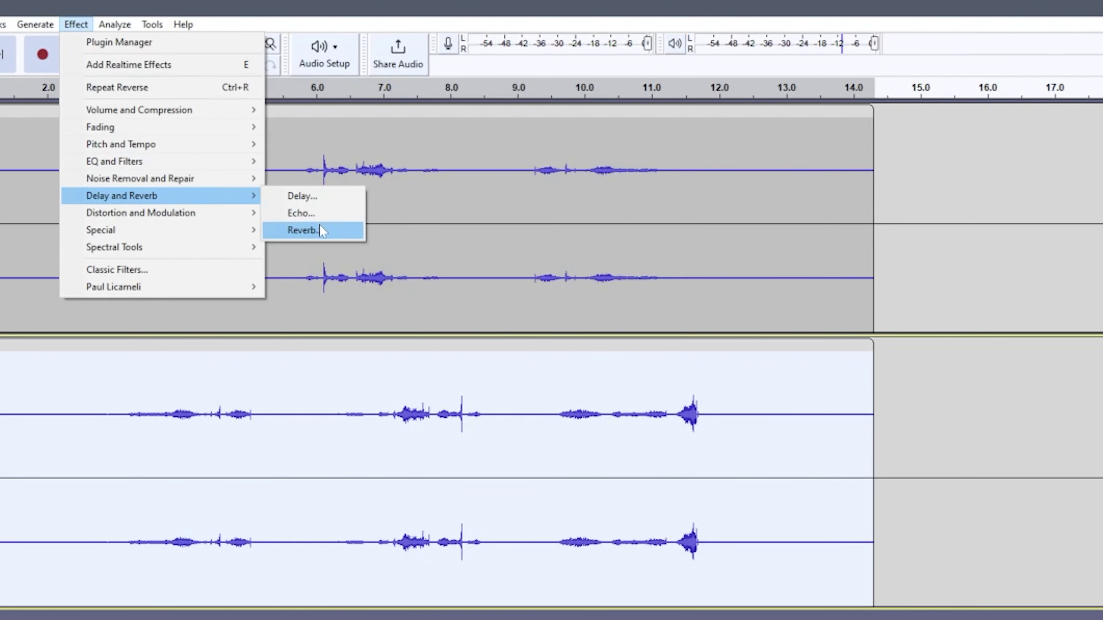
left_click(320, 225)
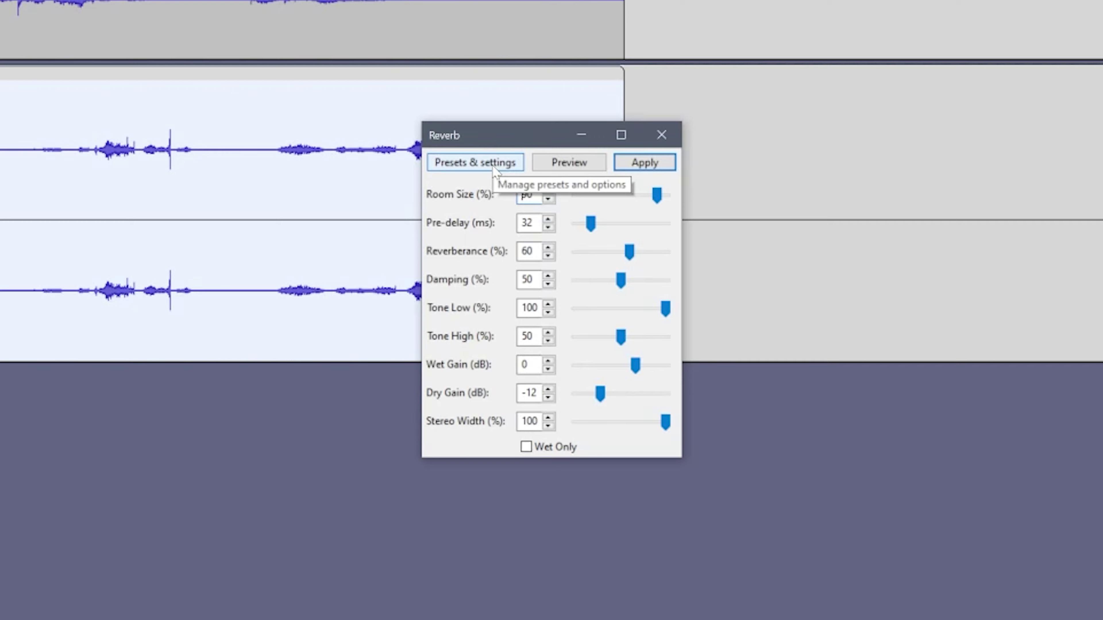
left_click(493, 167)
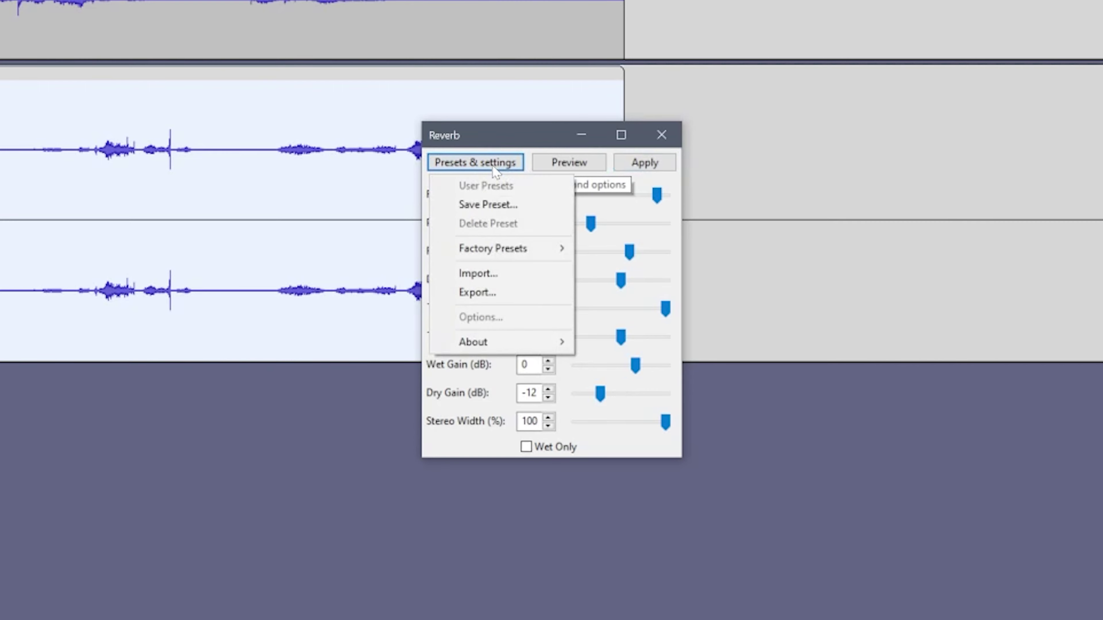
mouse_move(512, 254)
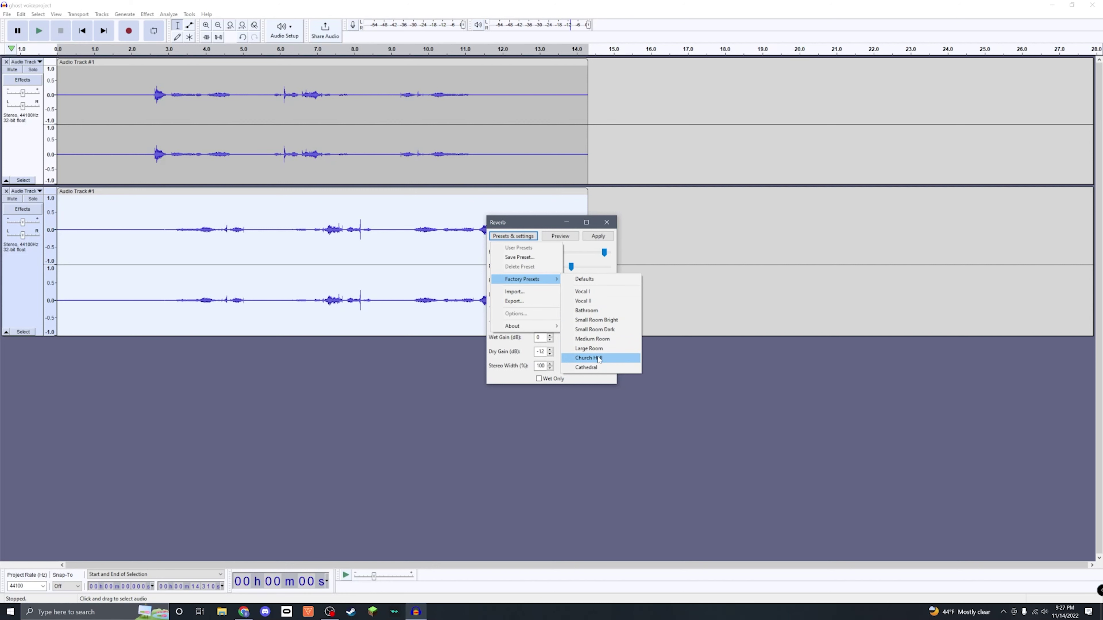
left_click(598, 358)
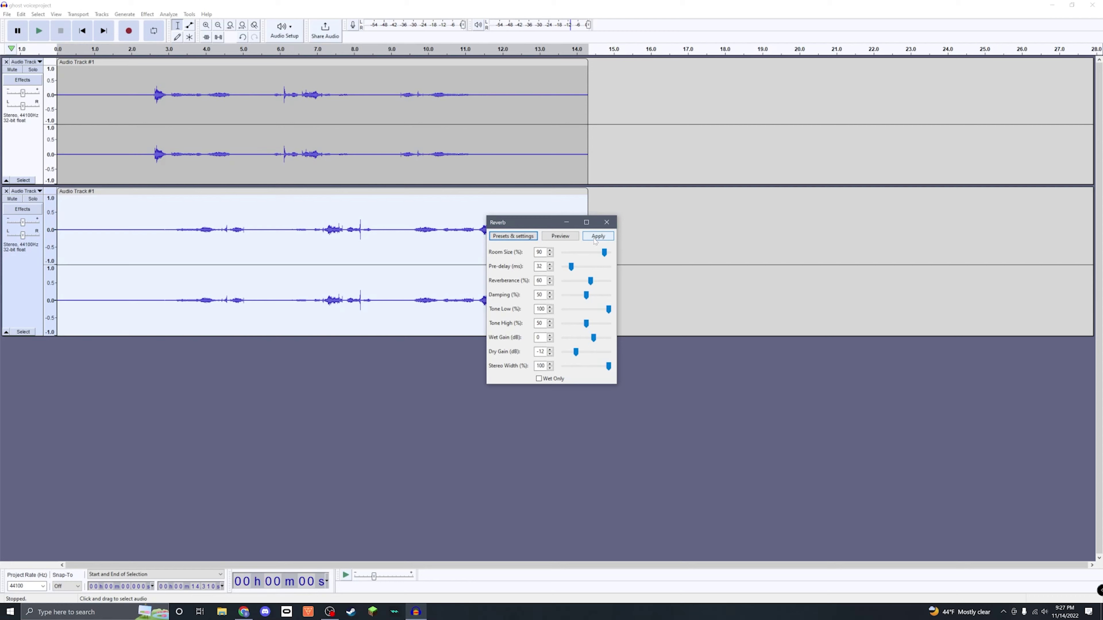
left_click(597, 237)
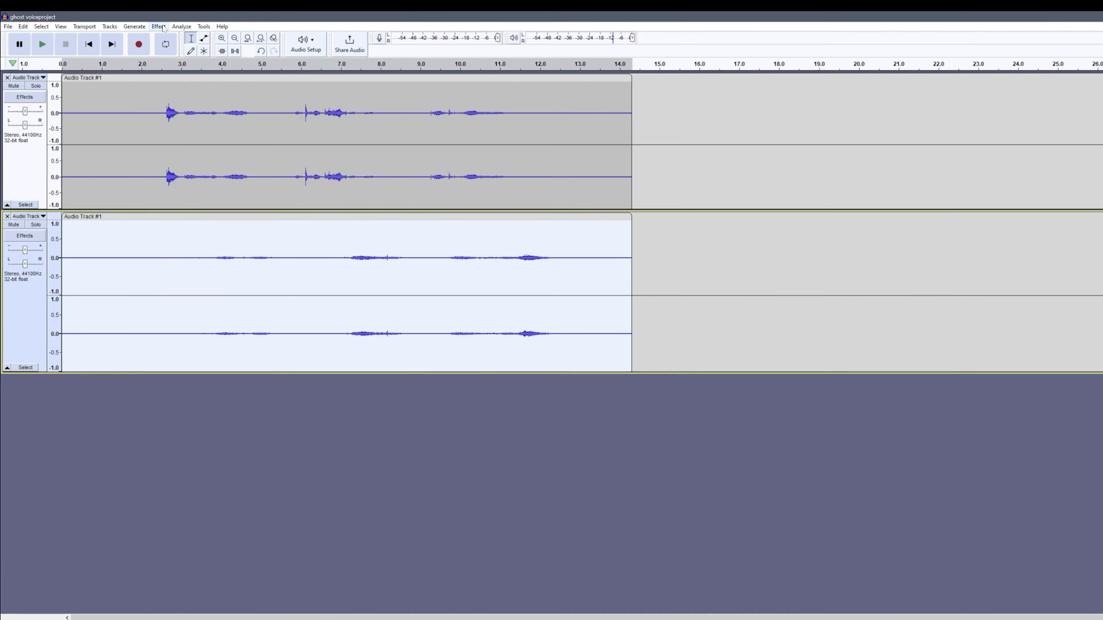
- Reverse the reverberated lower track so it plays forwards again
left_click(148, 13)
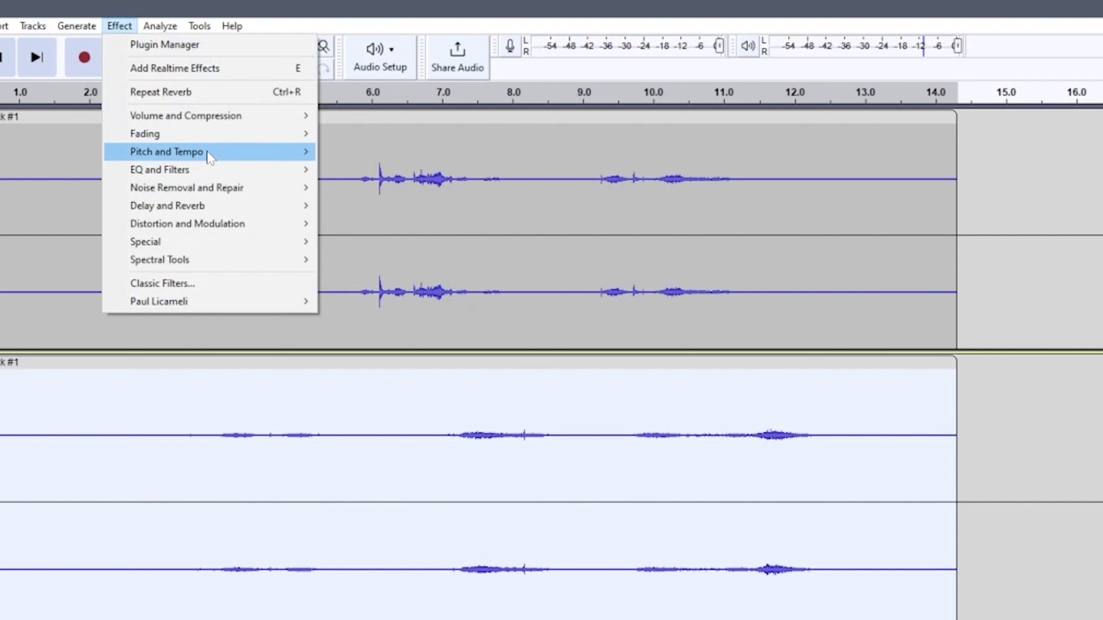
mouse_move(211, 157)
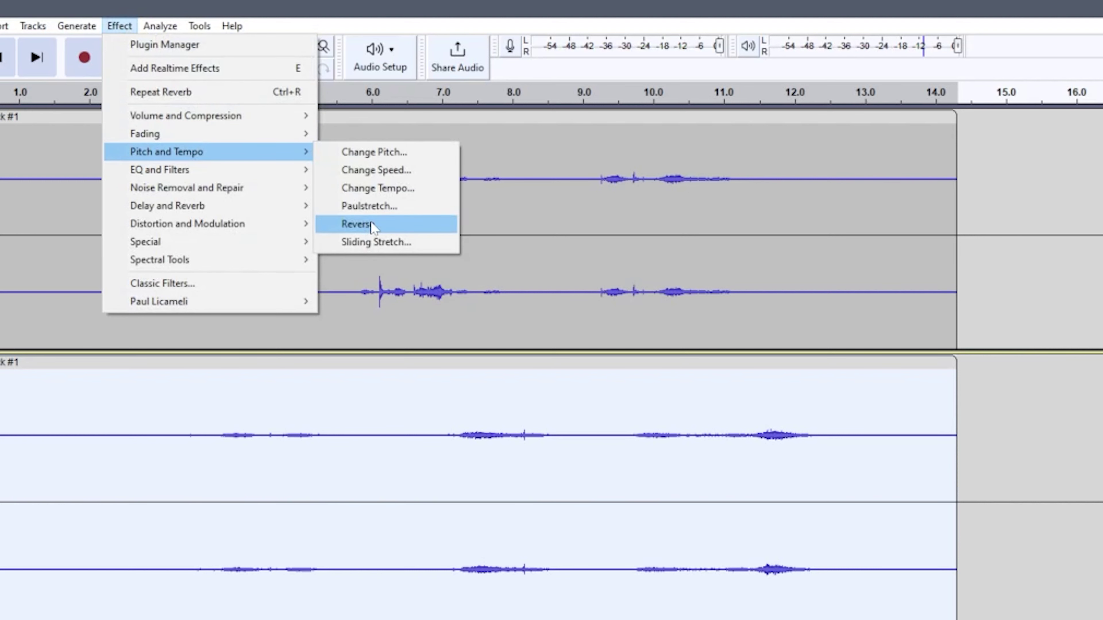
left_click(356, 225)
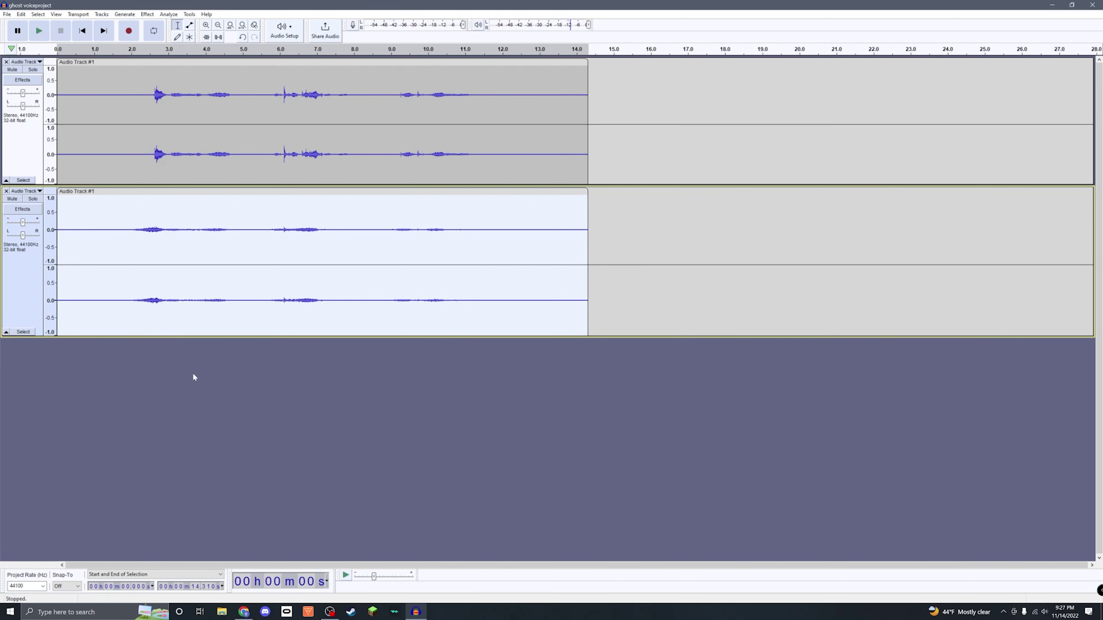
- Duplicate the top voice track, making three tracks
left_click(194, 378)
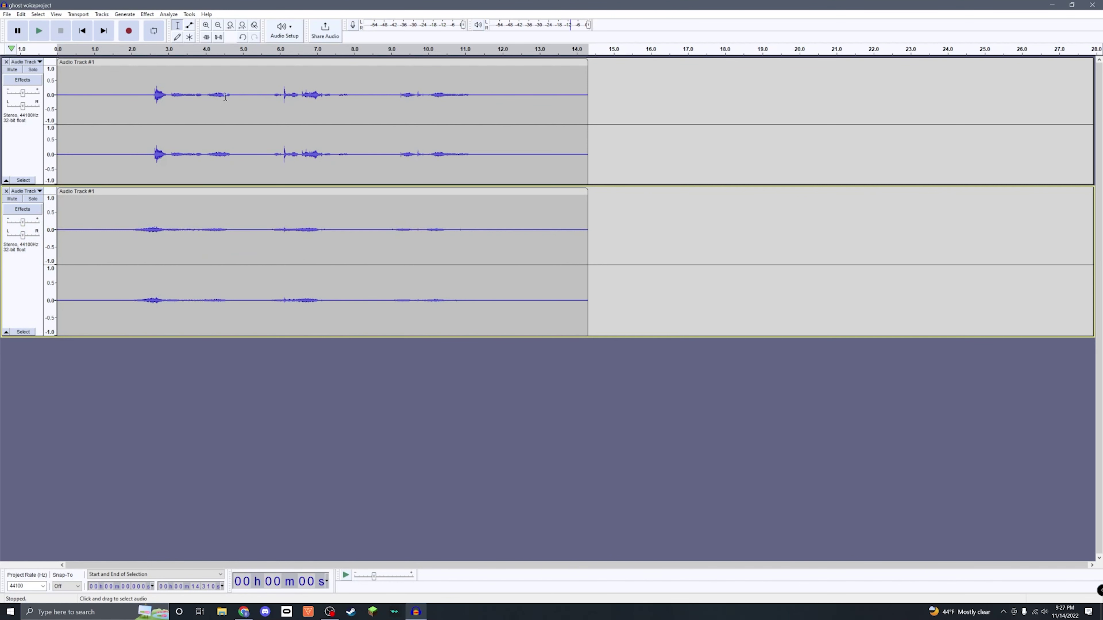
double_click(178, 104)
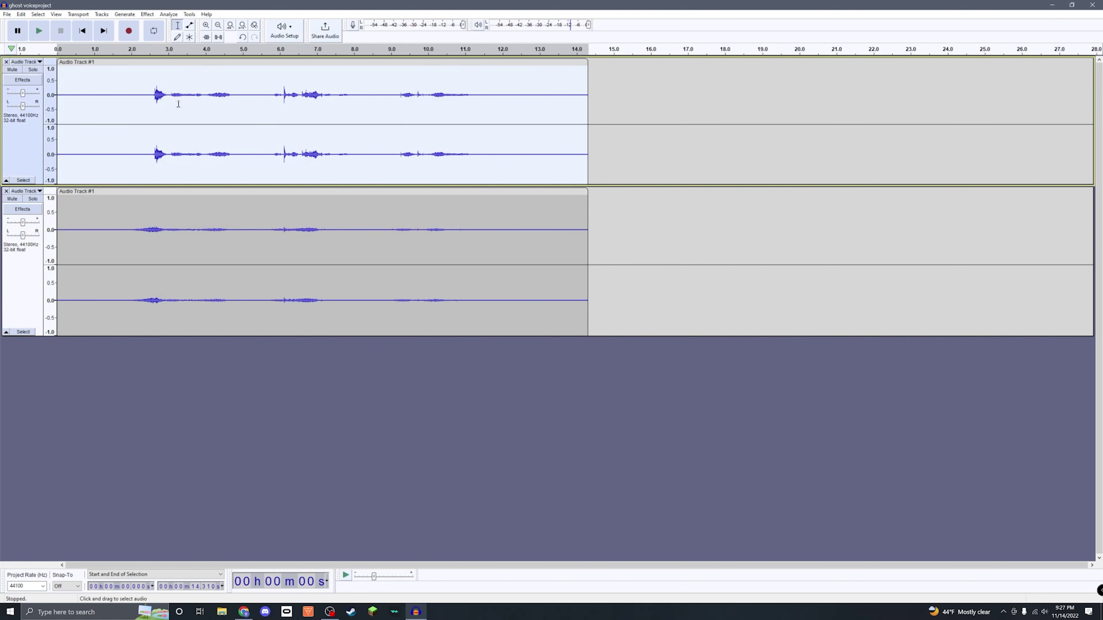
key("ctrl+d")
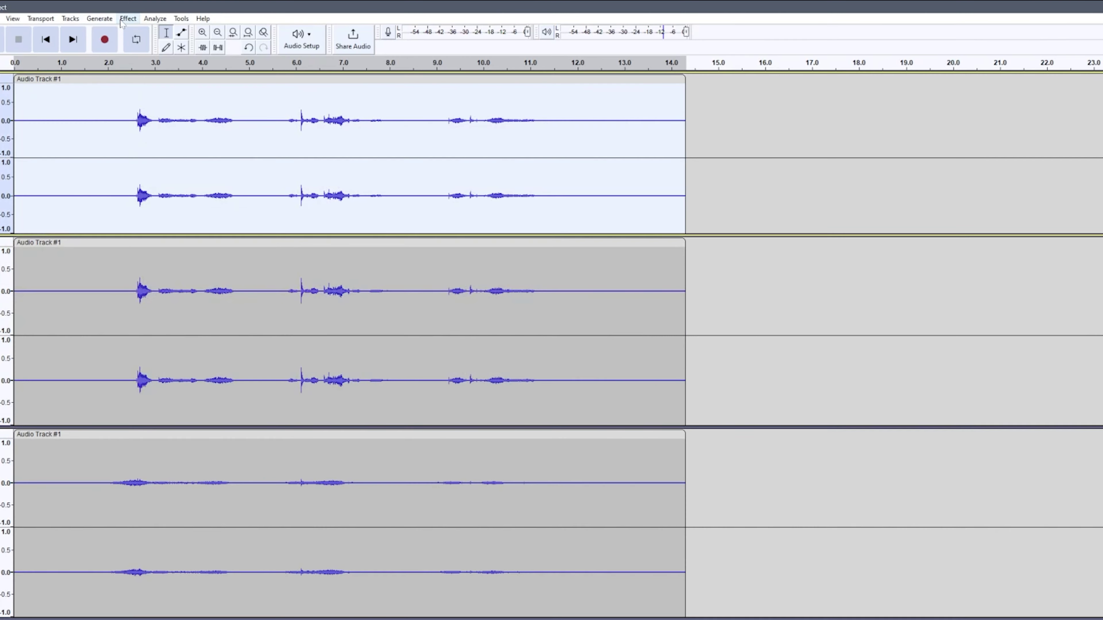
- Raise the top track's pitch by 60 percent with Change Pitch
left_click(148, 14)
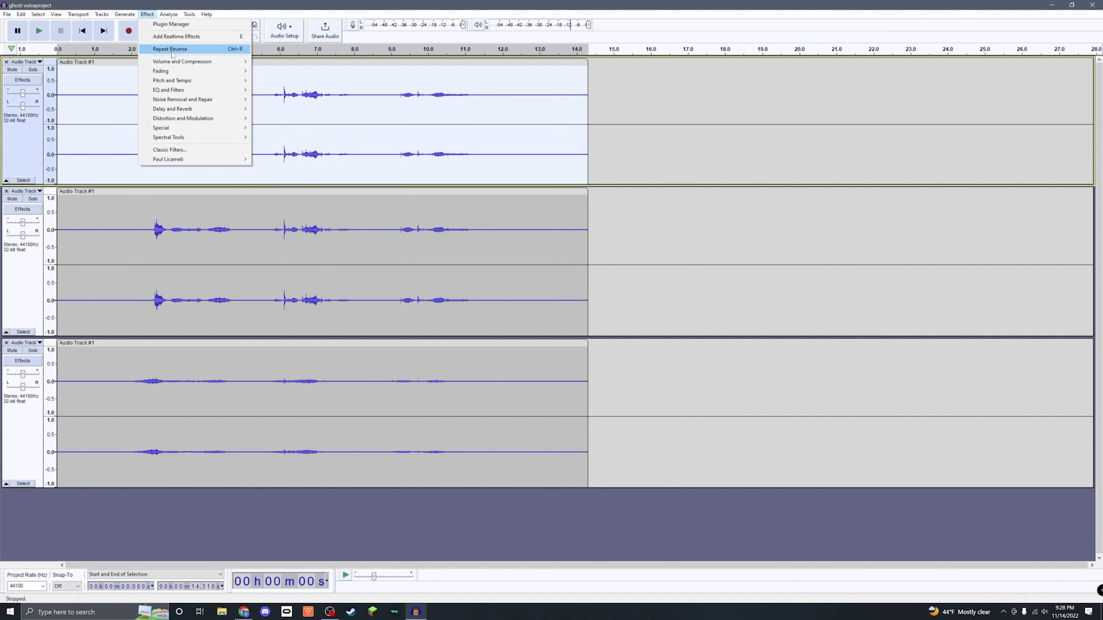
mouse_move(185, 81)
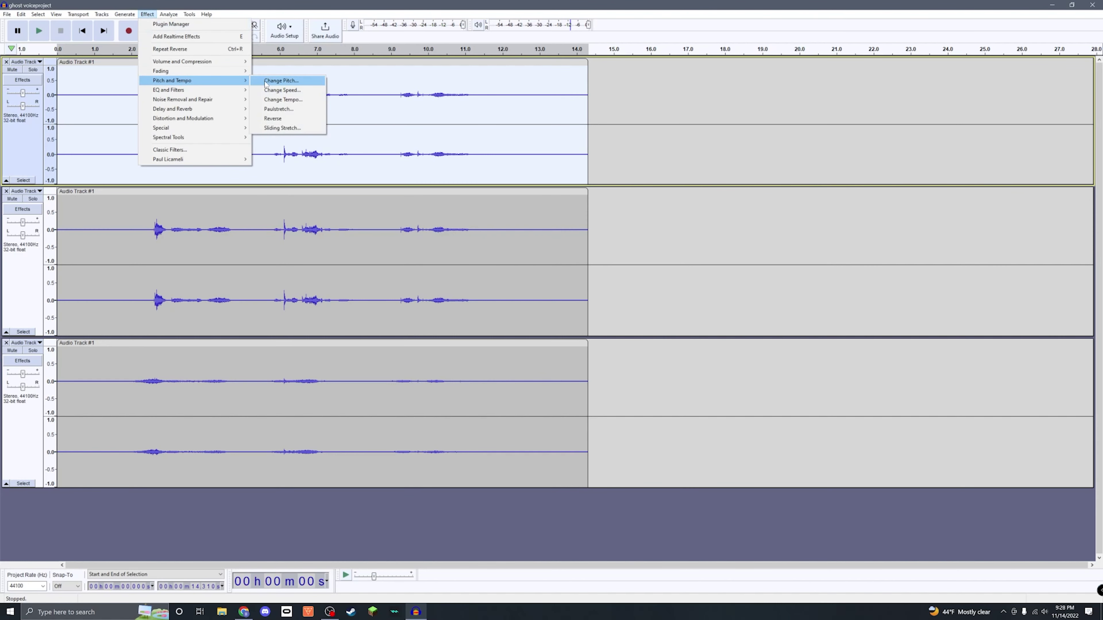
left_click(281, 80)
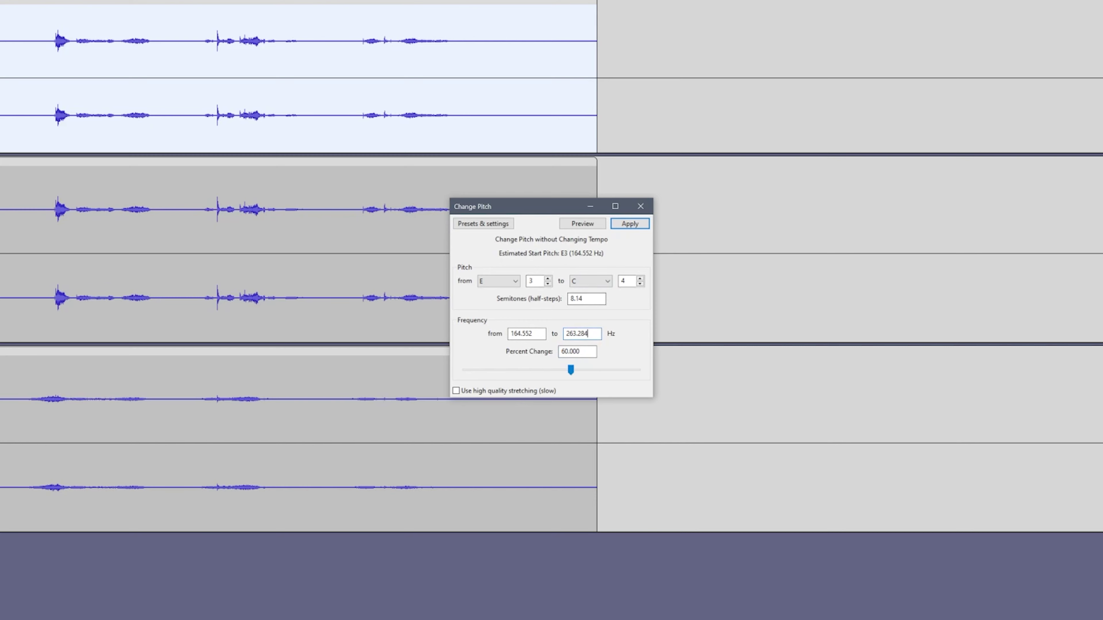
key("Tab")
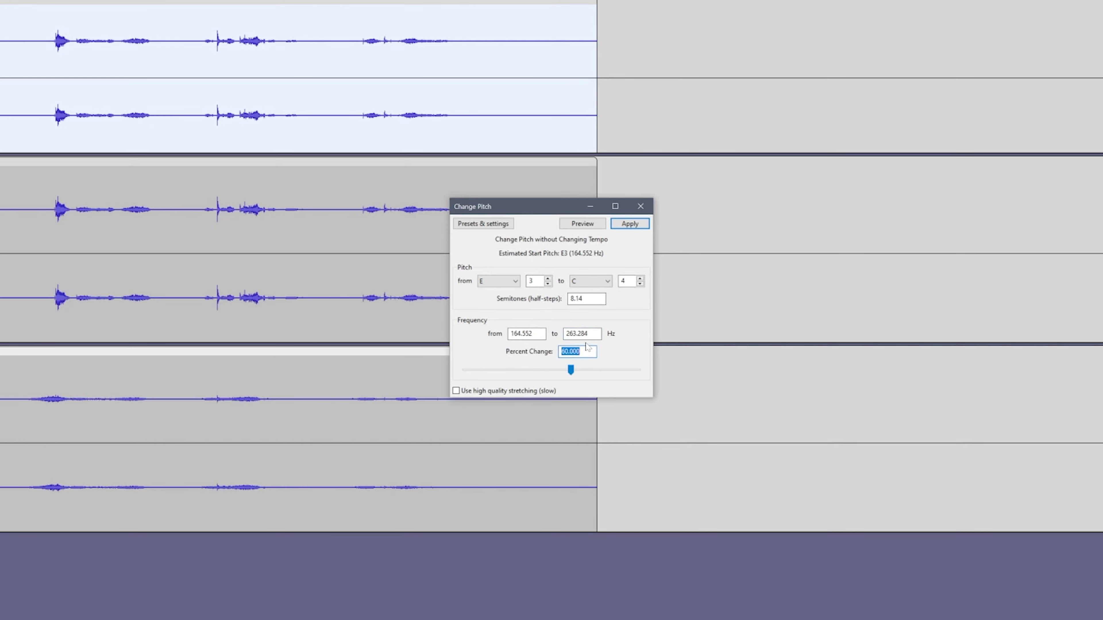
left_click(641, 229)
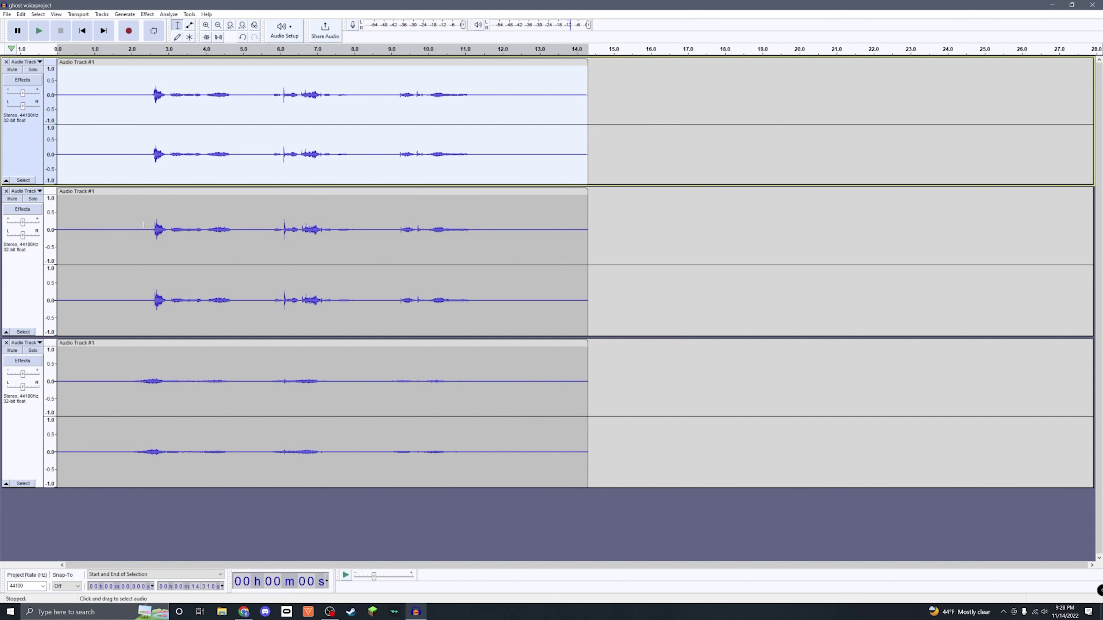
- Change the second track's pitch by -20 percent
left_click(143, 192)
left_click(143, 14)
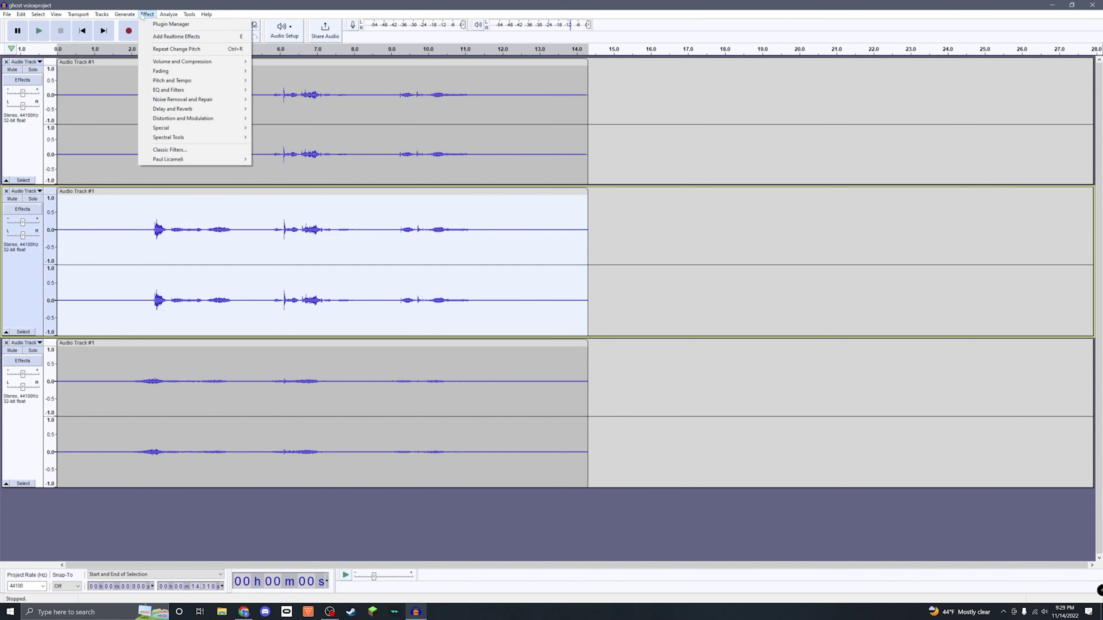
mouse_move(188, 83)
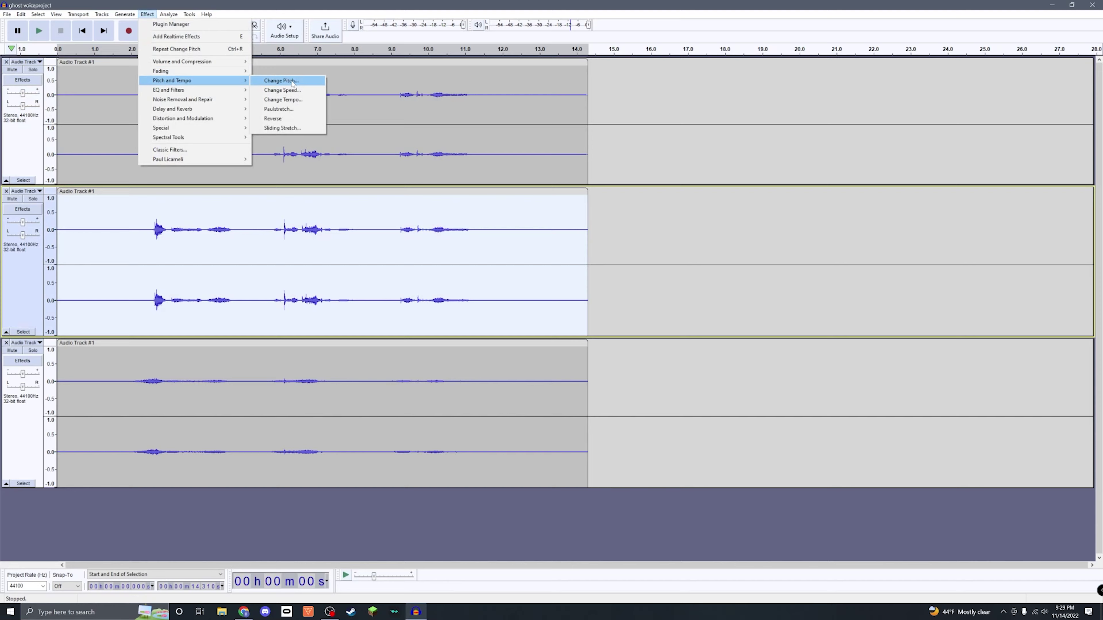
left_click(281, 80)
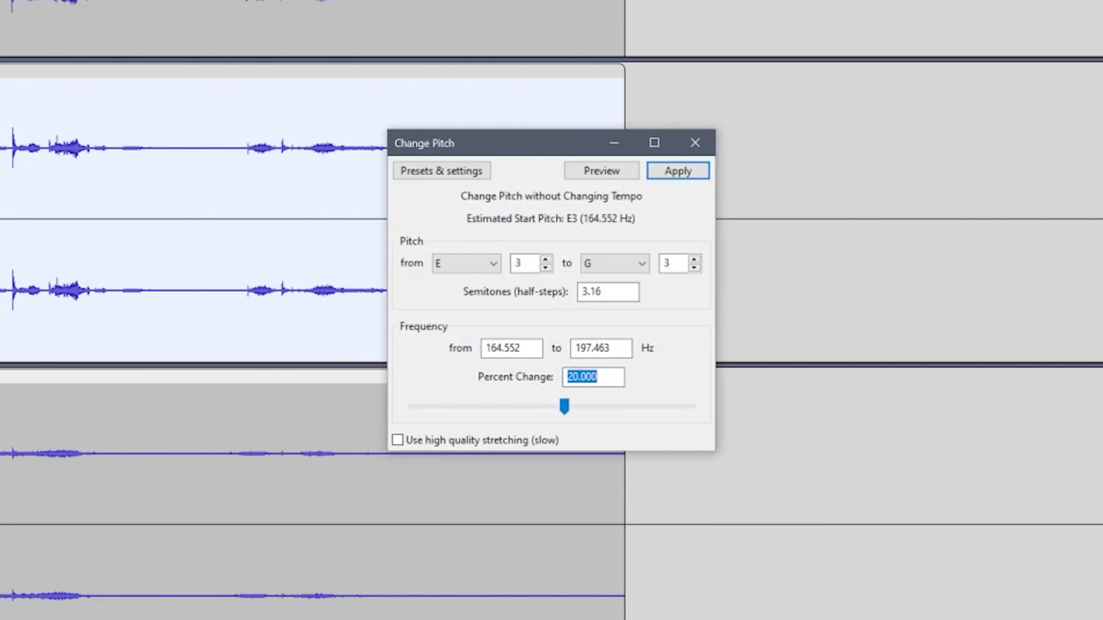
type("-20")
key("Return")
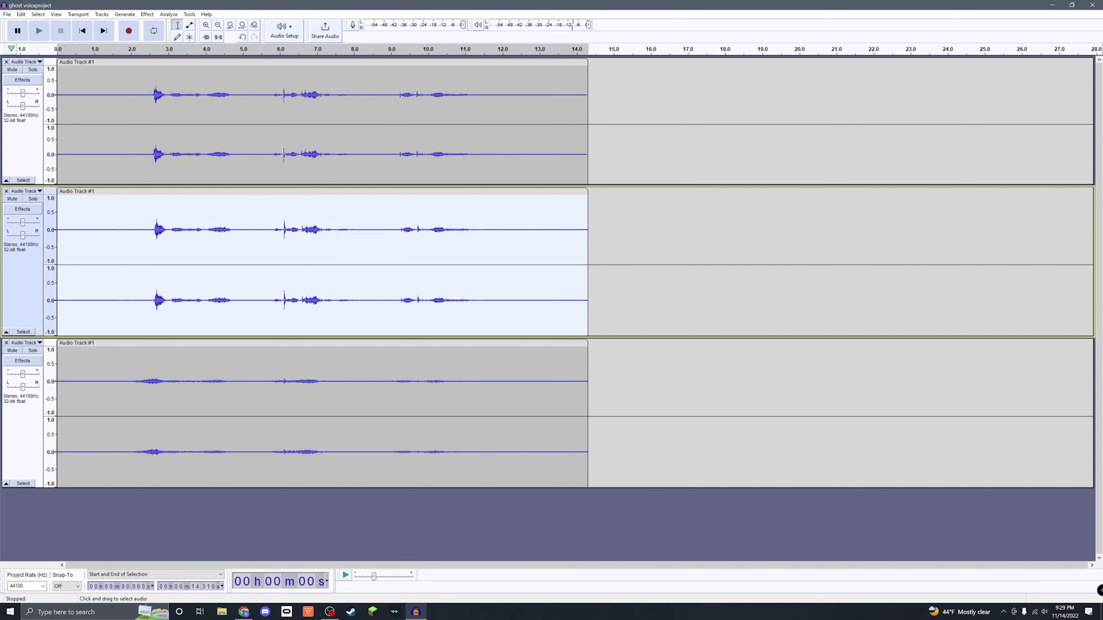
- Play the layered mix, set the bottom track's gain to +4.0 dB, and replay it
key("space")
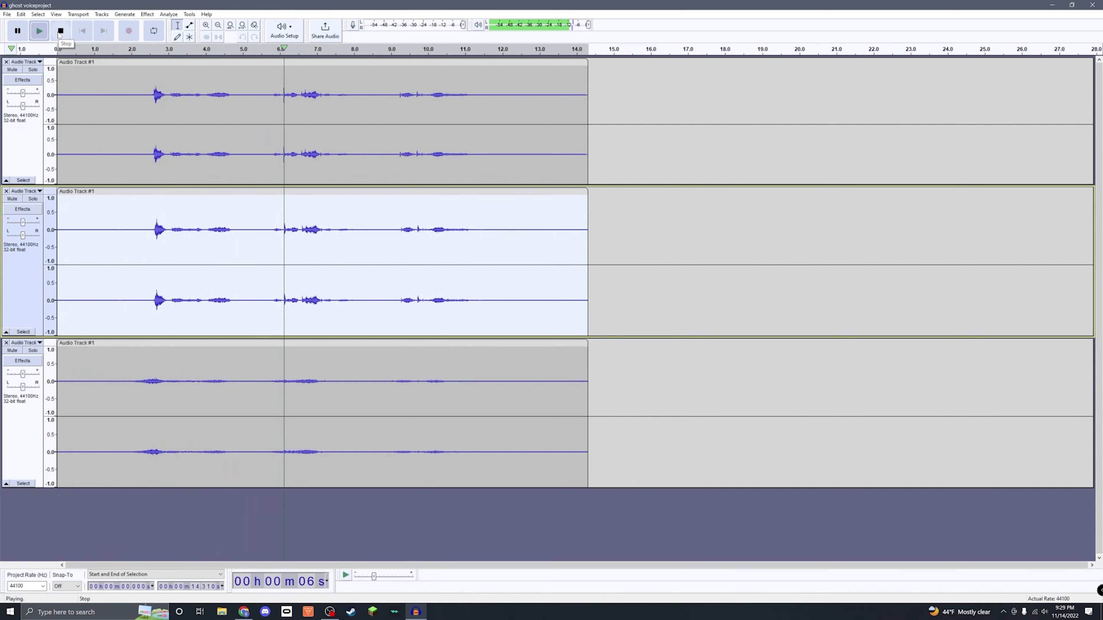
left_click(60, 32)
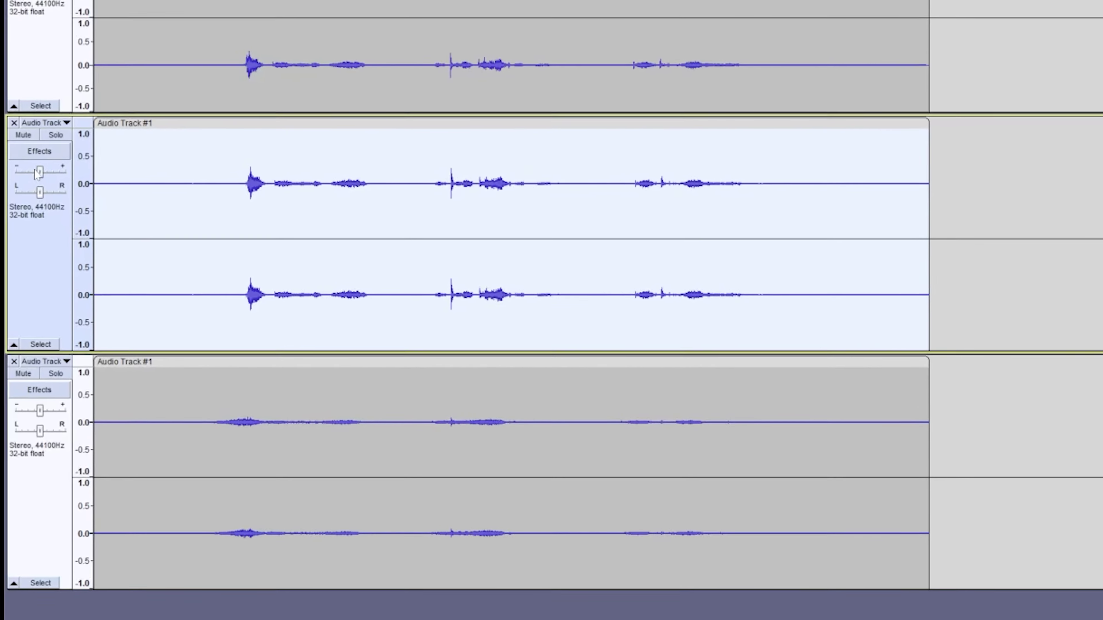
mouse_move(39, 210)
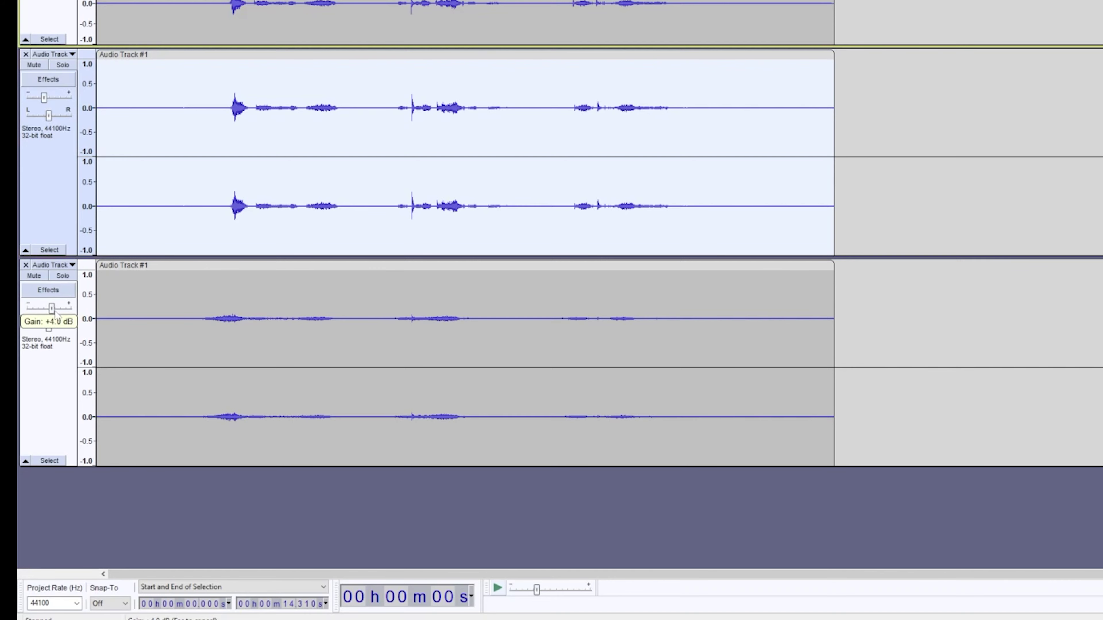
left_click(58, 313)
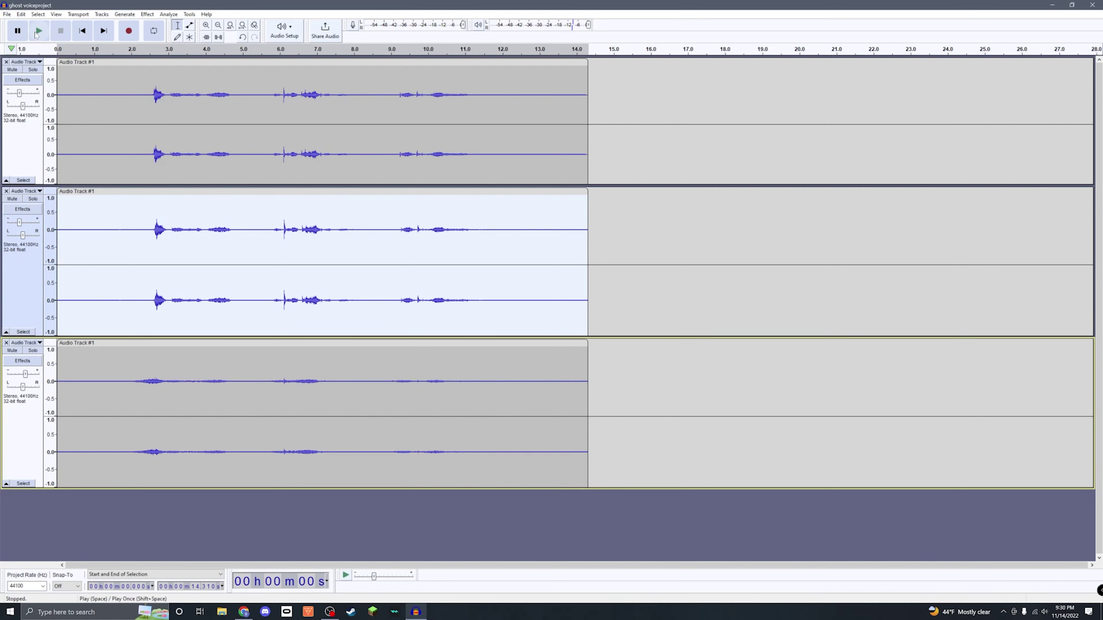
left_click(37, 32)
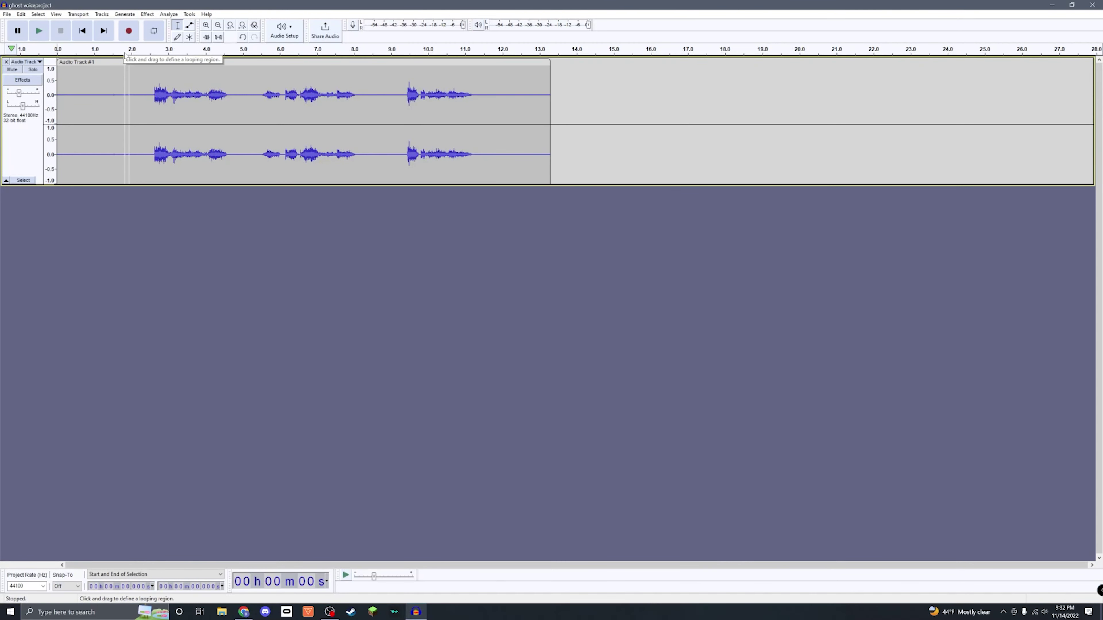
- Play the second whispered recording from 3 seconds, then stop
left_click(125, 55)
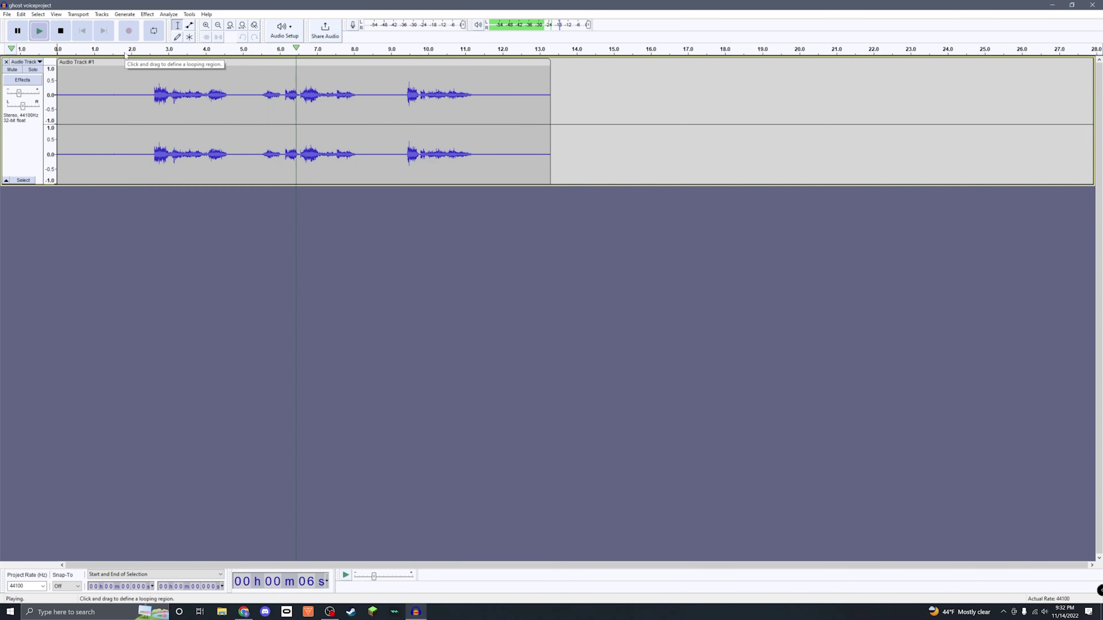
key("space")
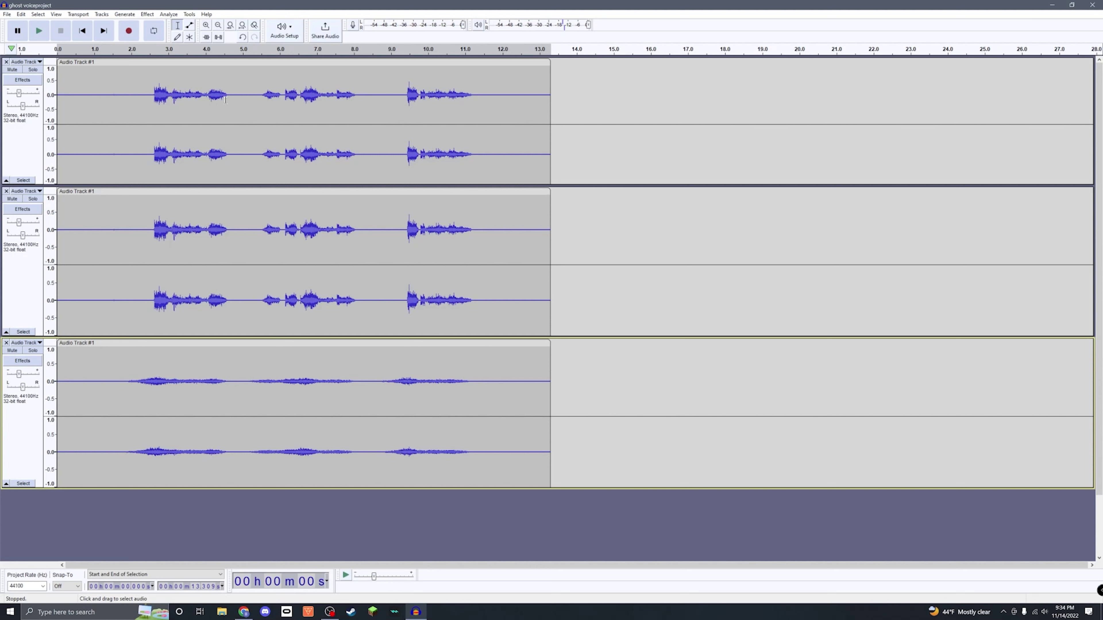
- Open Change Pitch on the second track, enter 40, then clear it without applying
left_click(153, 188)
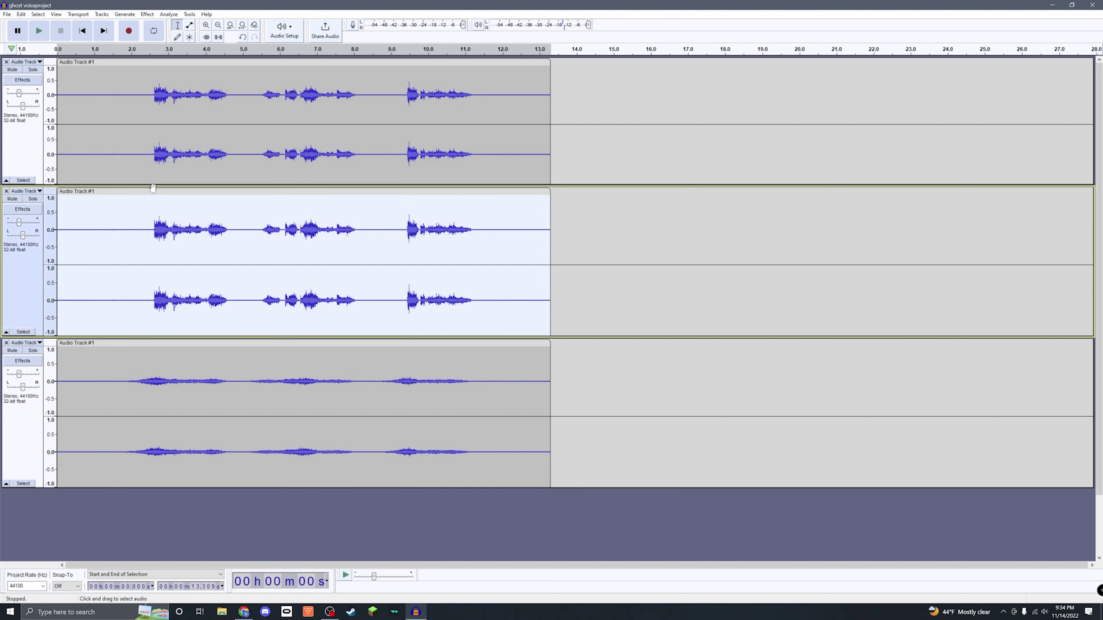
left_click(147, 14)
mouse_move(234, 81)
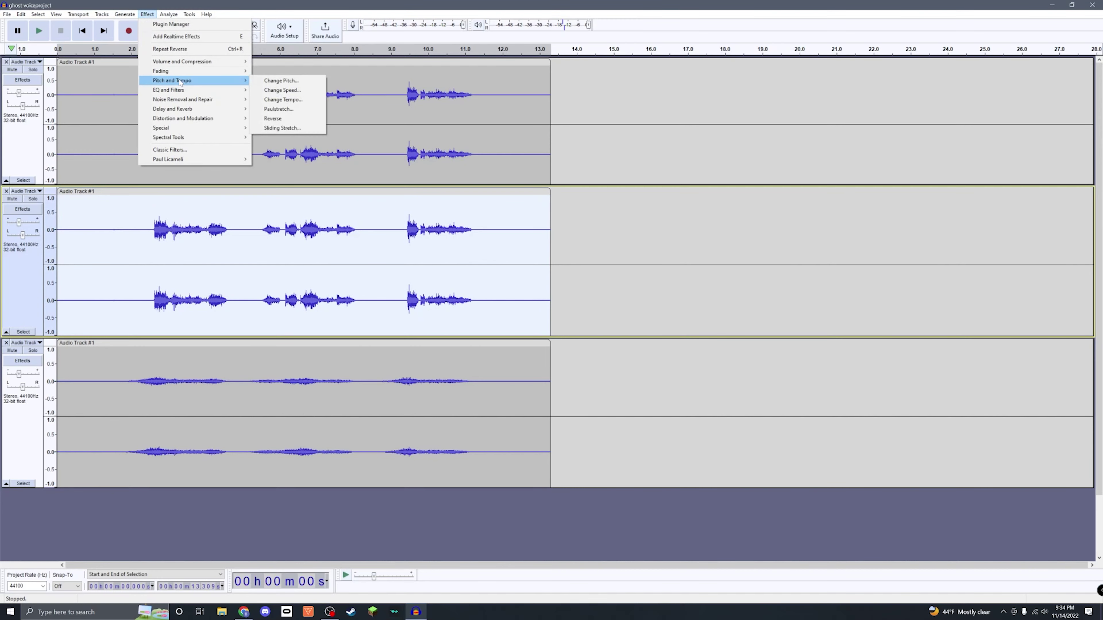
left_click(281, 80)
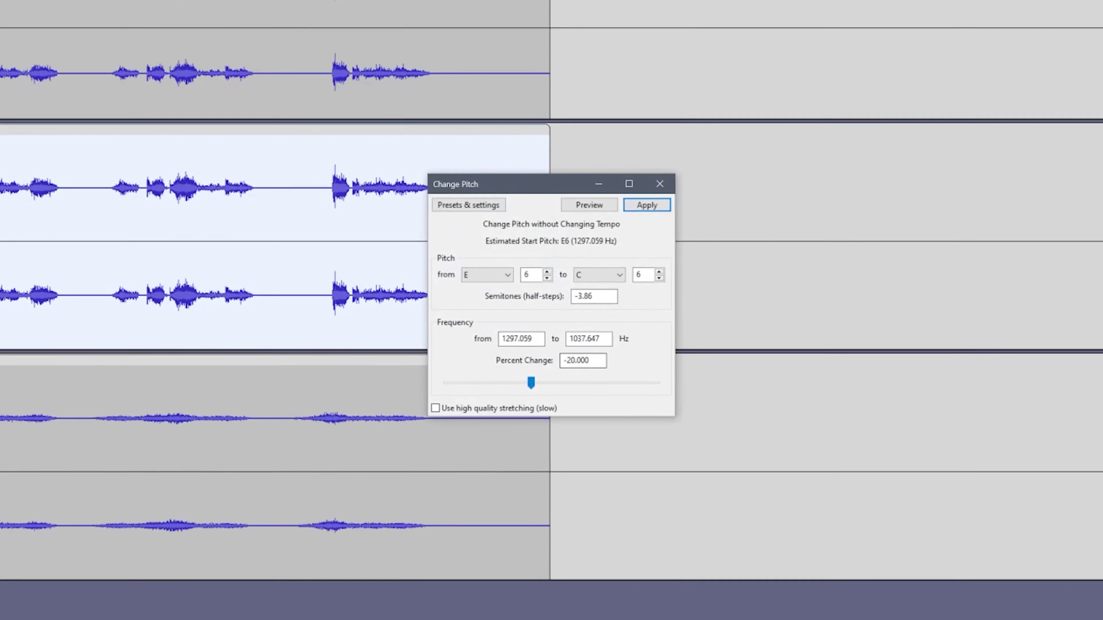
left_click_drag(591, 361, 566, 361)
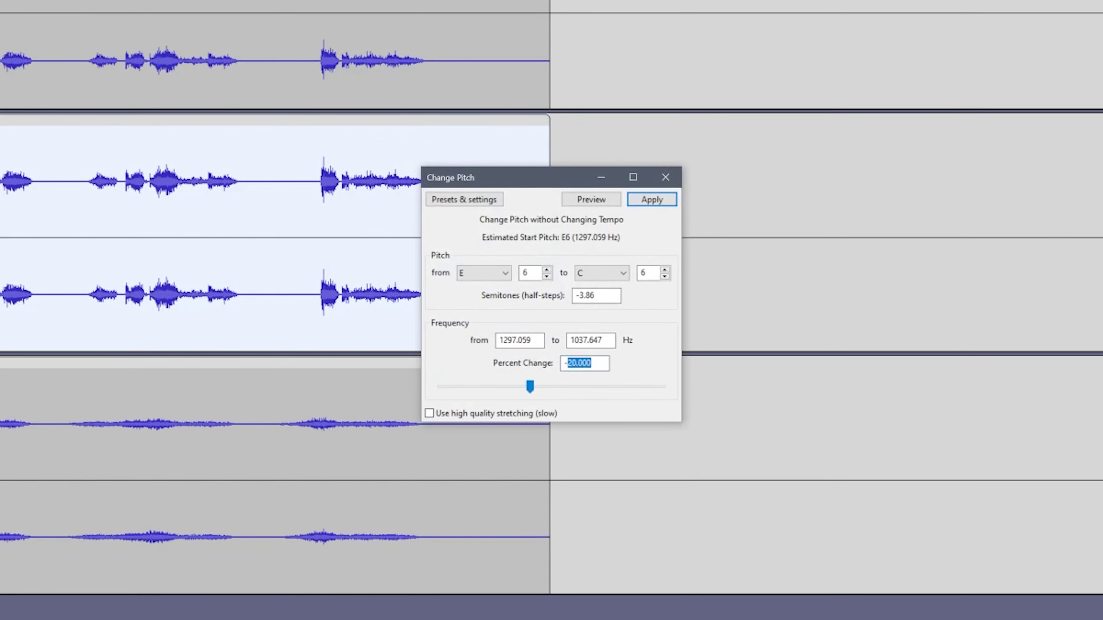
type("4")
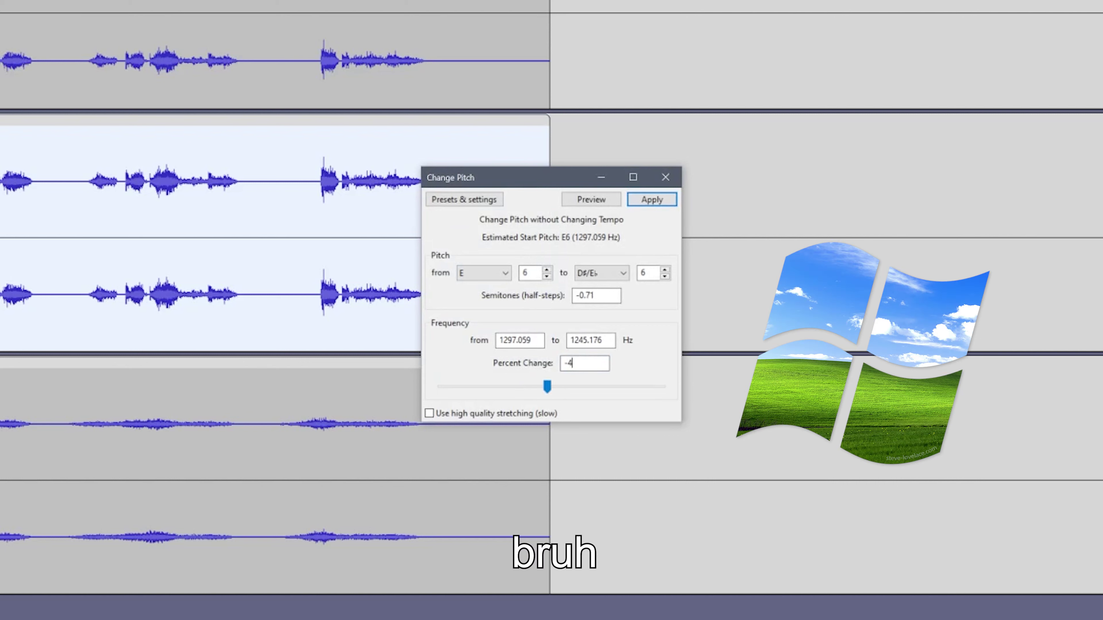
type("0")
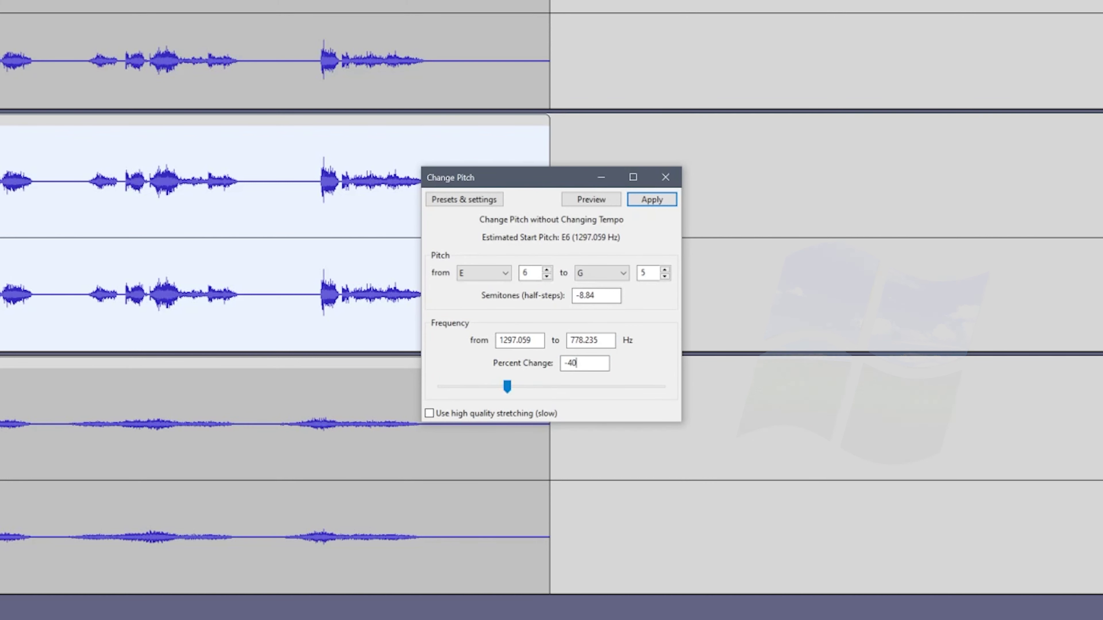
key("BackSpace")
key("BackSpace")
key("BackSpace")
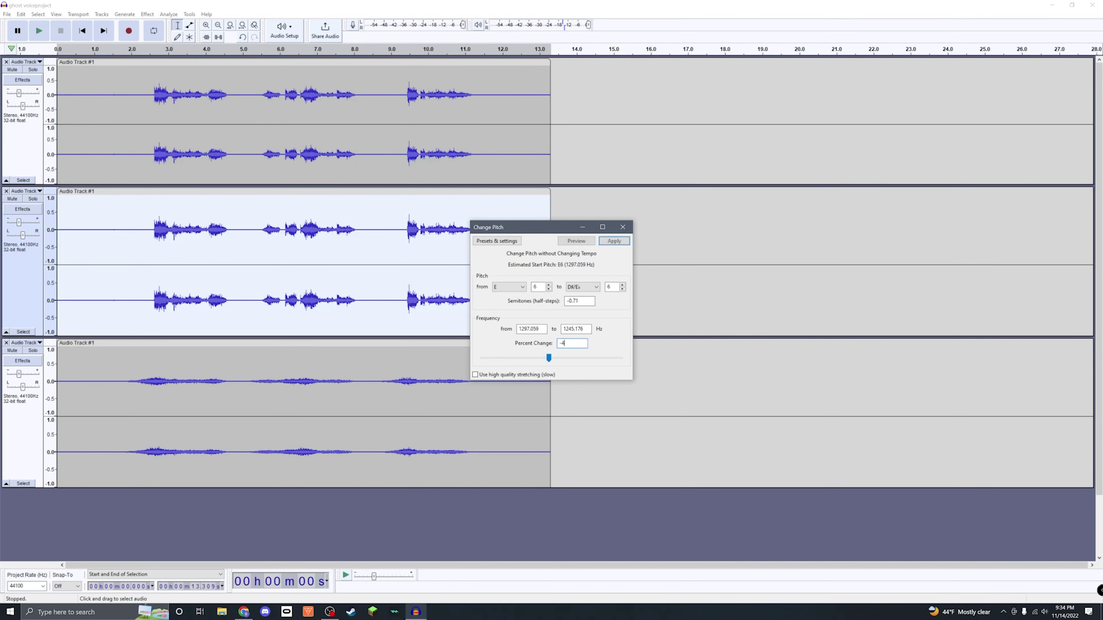
key("Return")
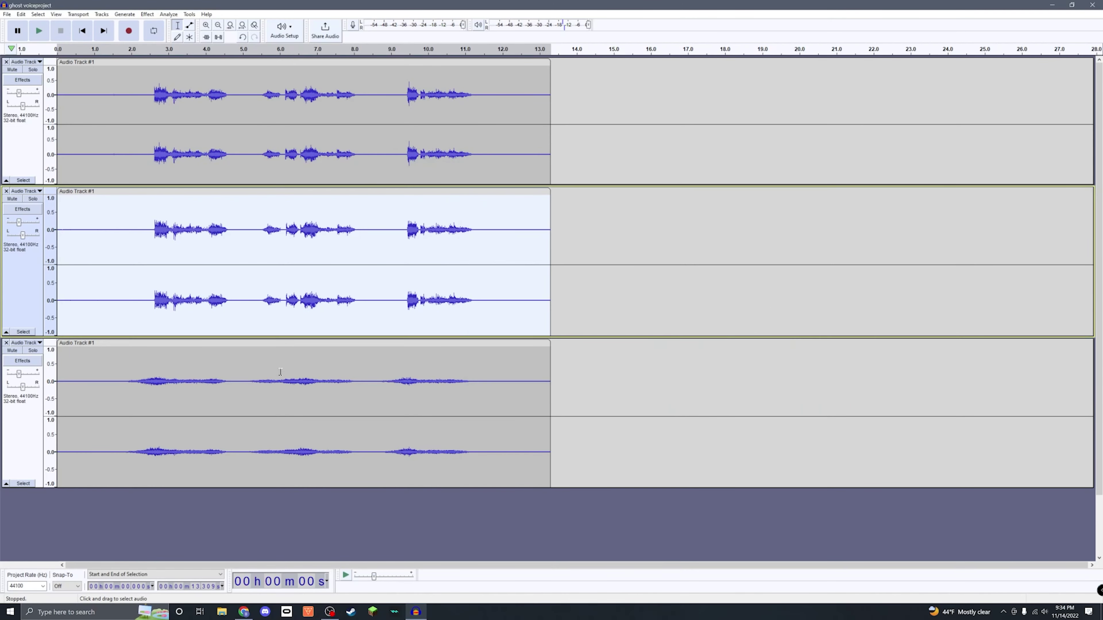
- Lower the third track's pitch by 40 percent
left_click(278, 375)
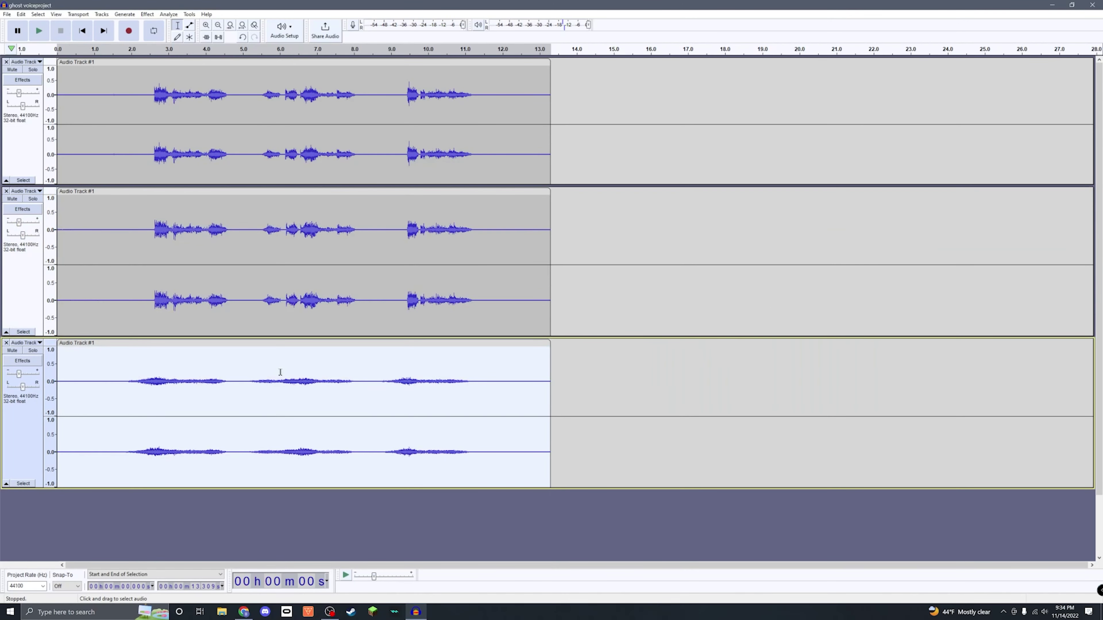
left_click(148, 14)
mouse_move(200, 80)
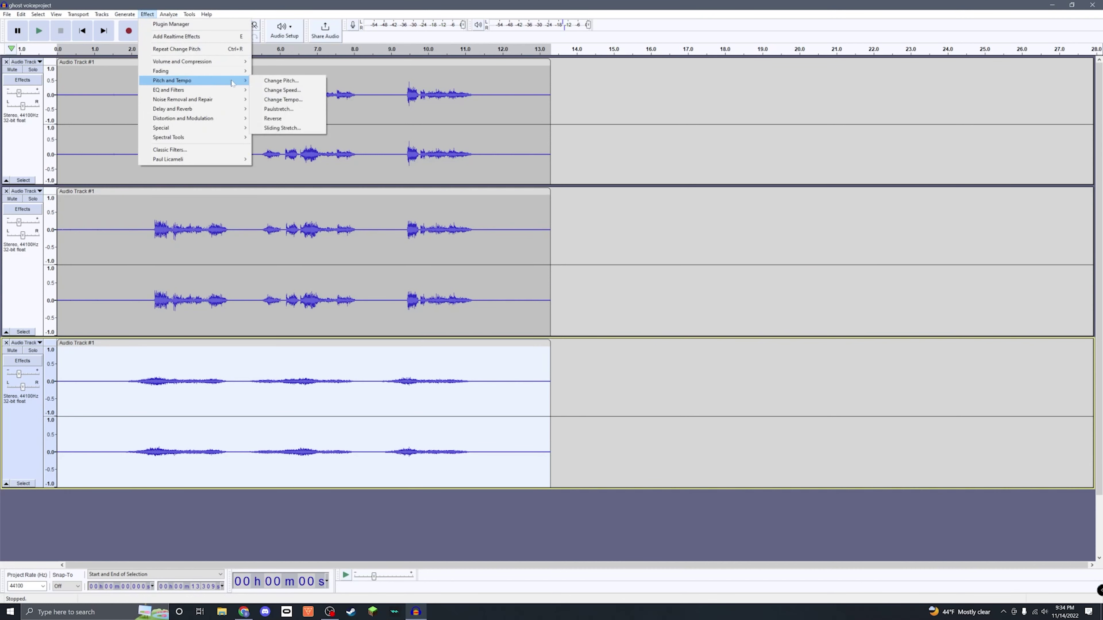
left_click(287, 81)
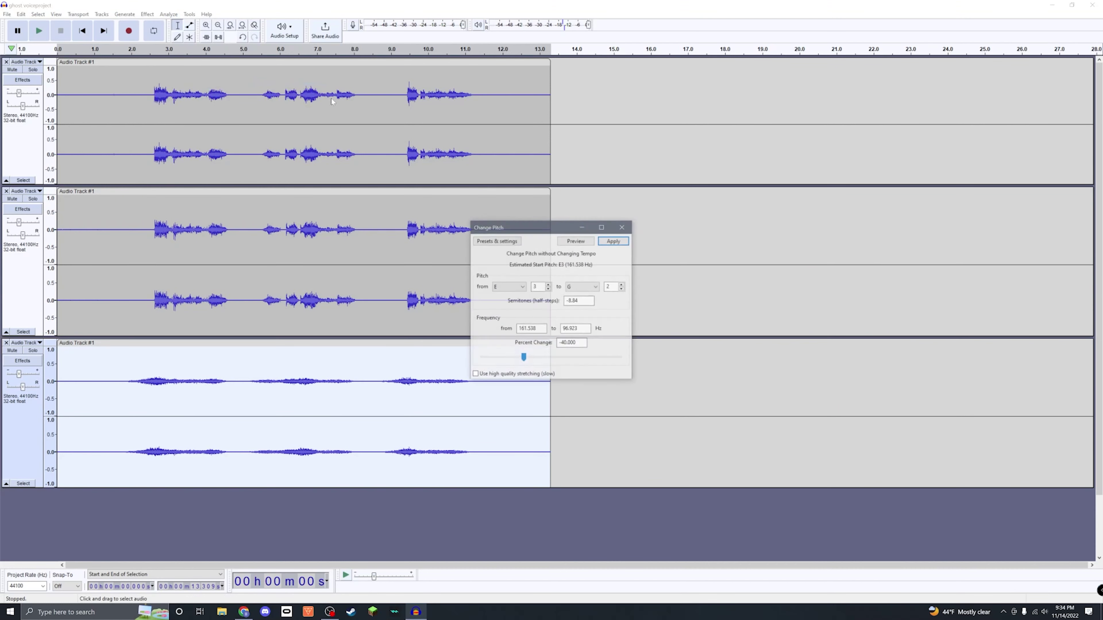
left_click(614, 241)
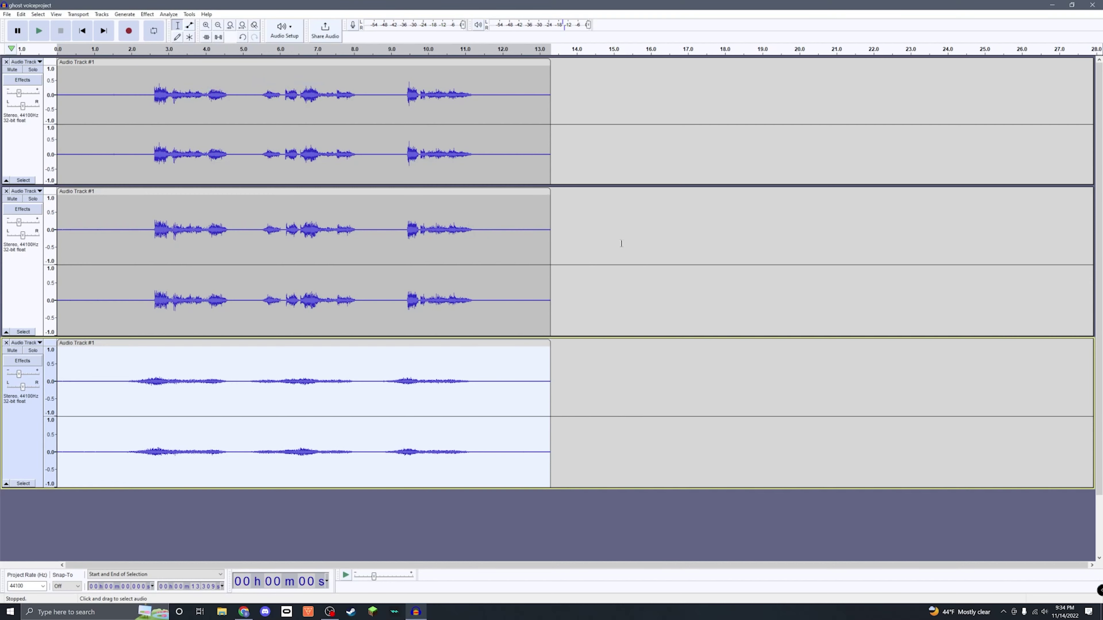
- Open Change Pitch on the first track and close it without applying
left_click(274, 101)
left_click(148, 14)
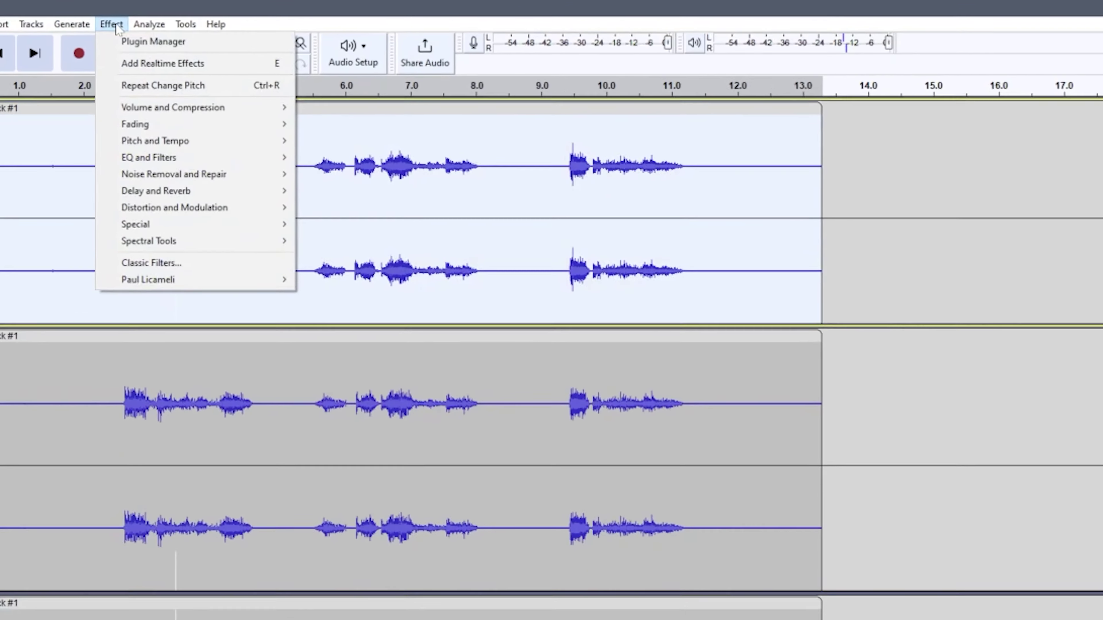
mouse_move(173, 83)
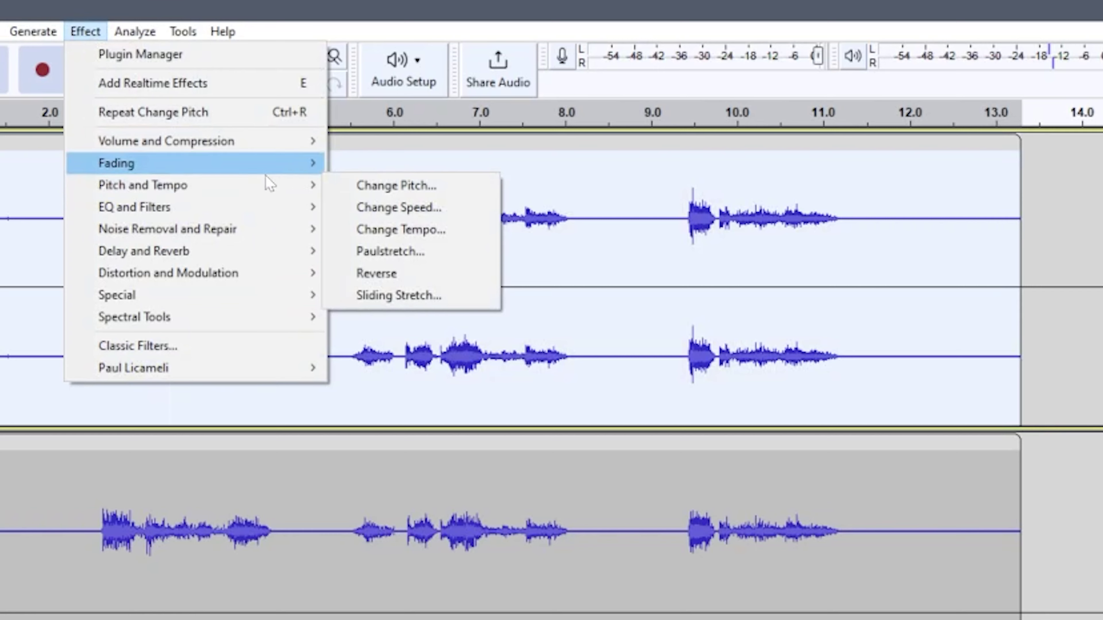
left_click(393, 185)
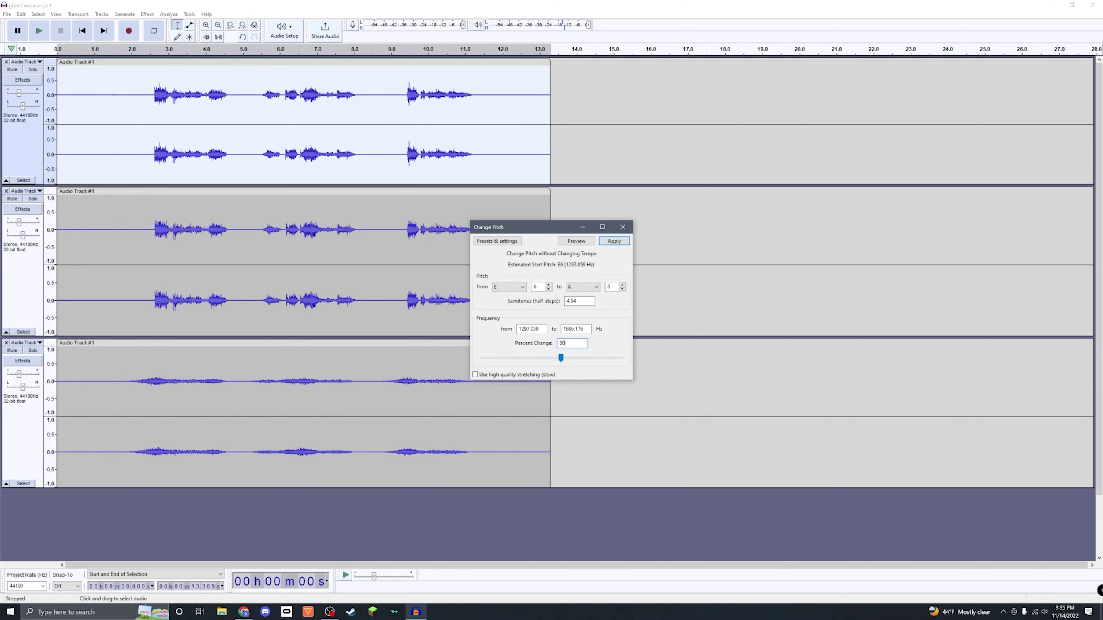
key("Return")
- Lower the whole first track's pitch by 5 percent
left_click(230, 96)
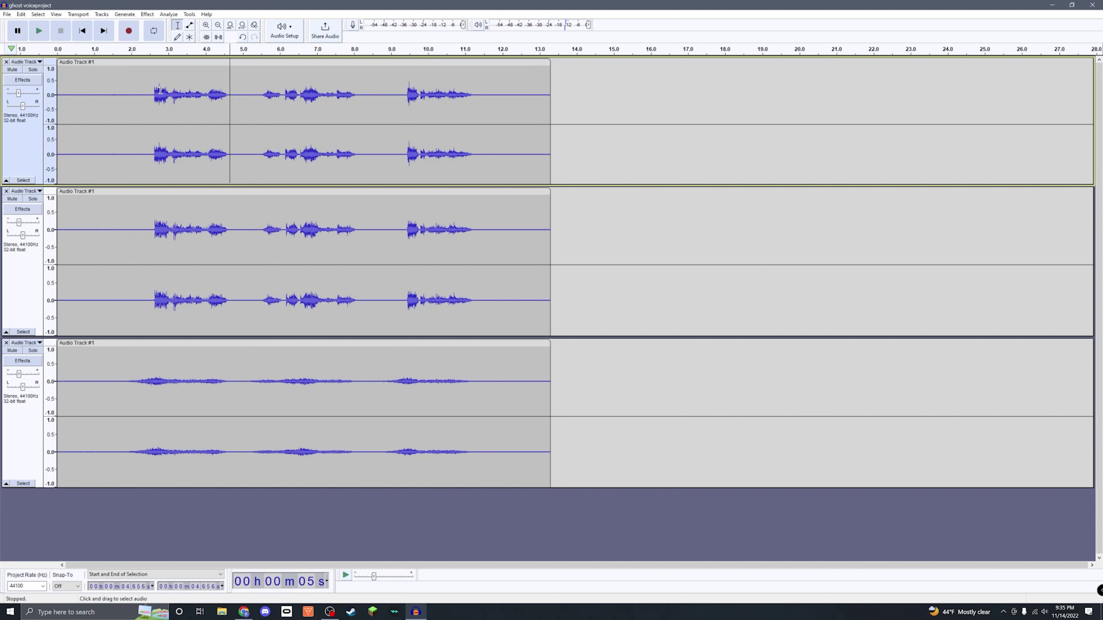
double_click(160, 91)
left_click(148, 14)
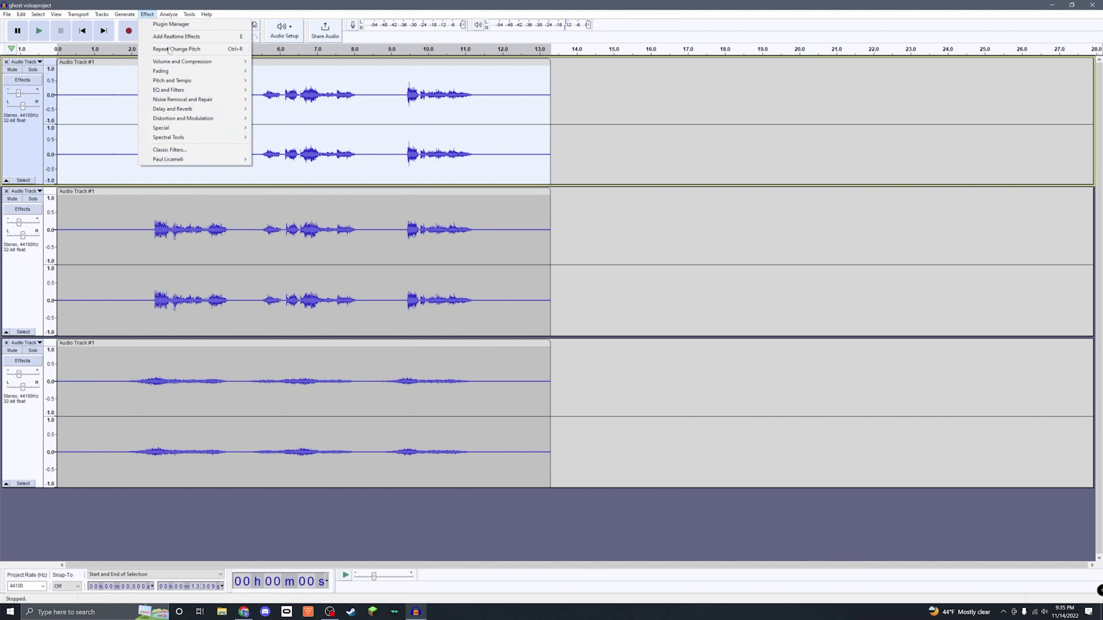
mouse_move(217, 80)
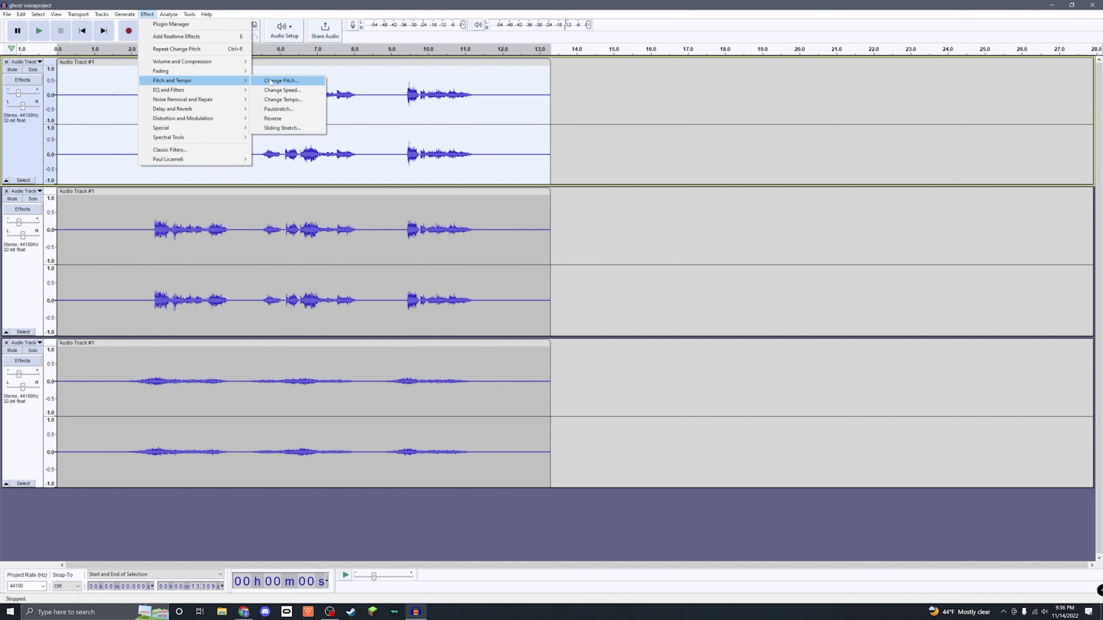
left_click(281, 81)
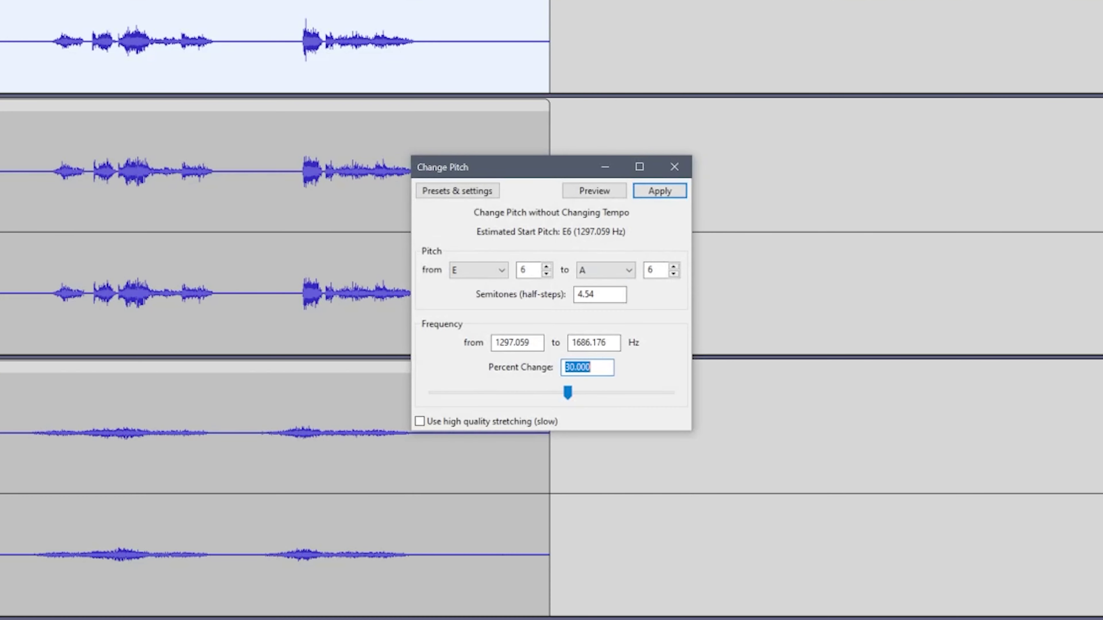
type("-")
type("5")
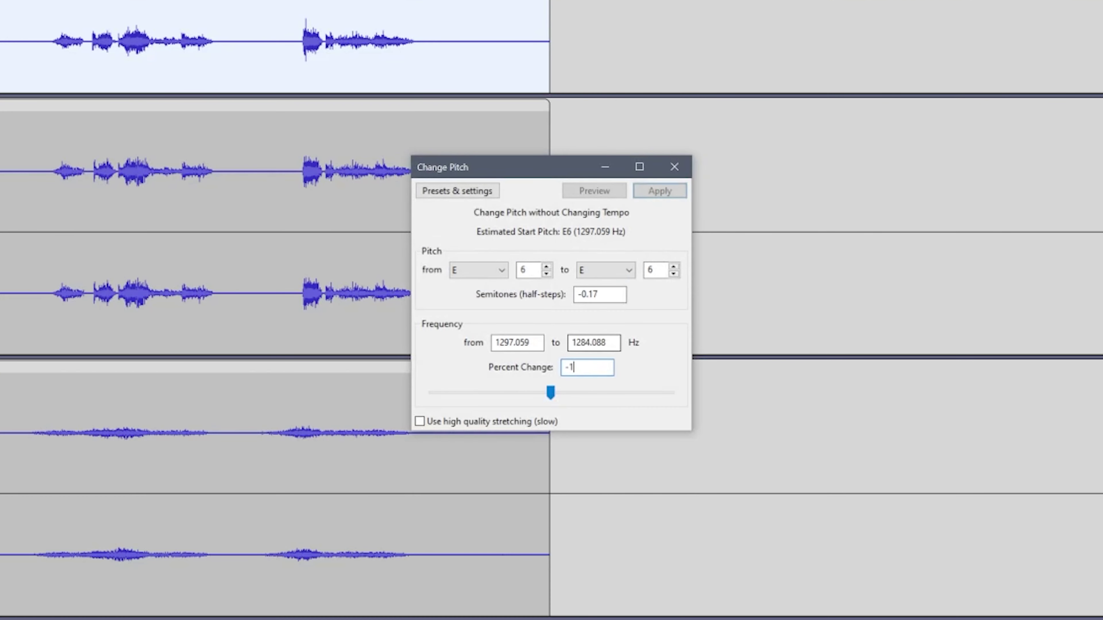
left_click(659, 190)
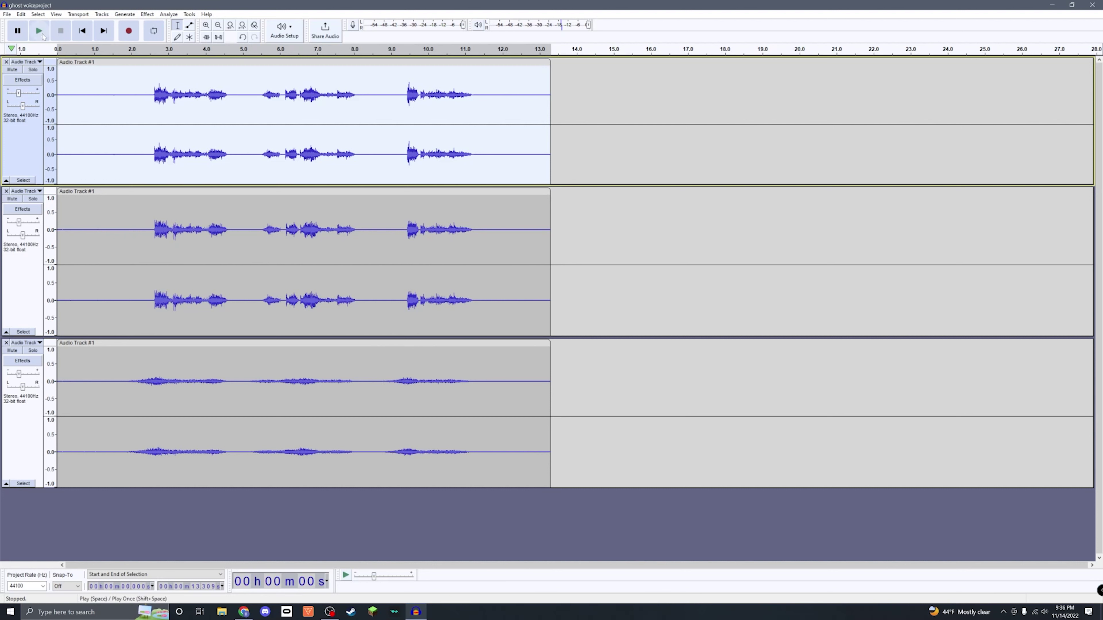
- Play back the three-layer ghost voice mix, then stop it to judge the balance
left_click(39, 31)
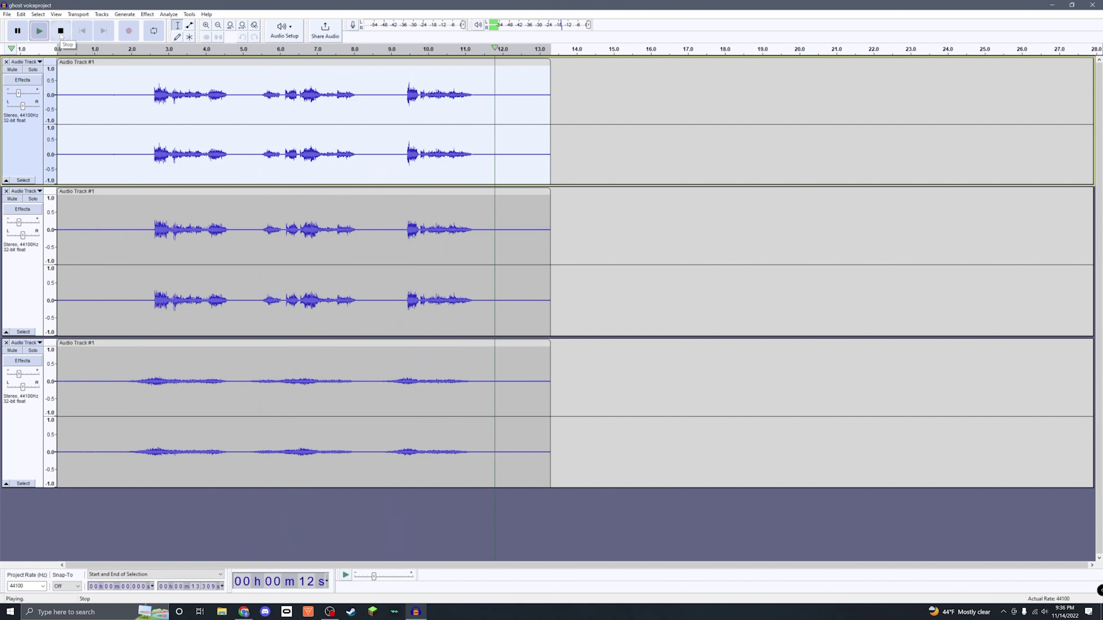
left_click(61, 35)
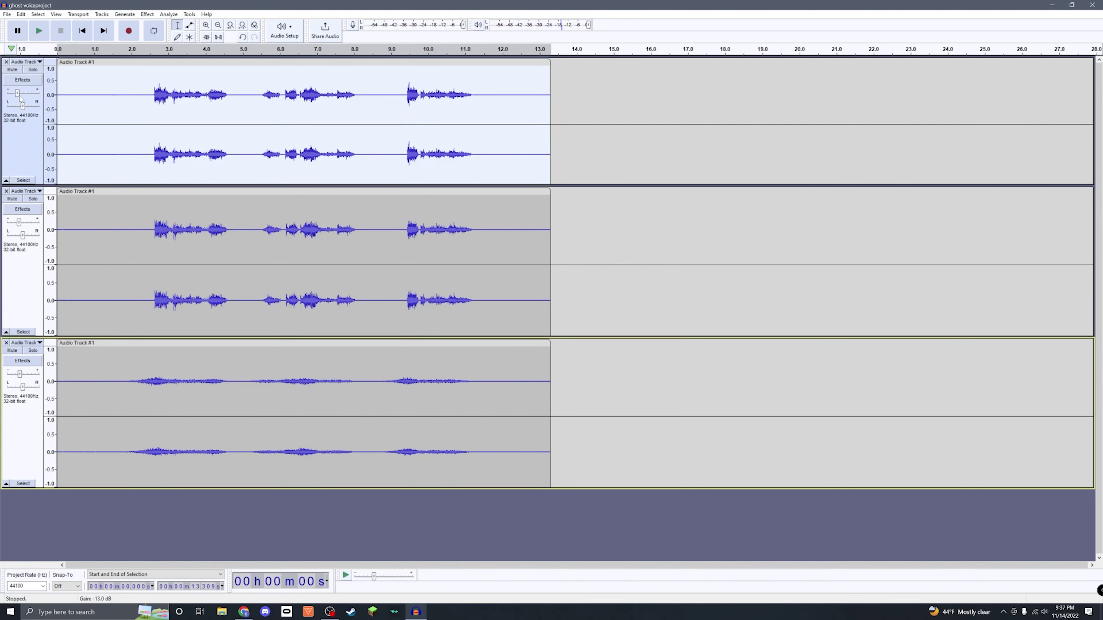